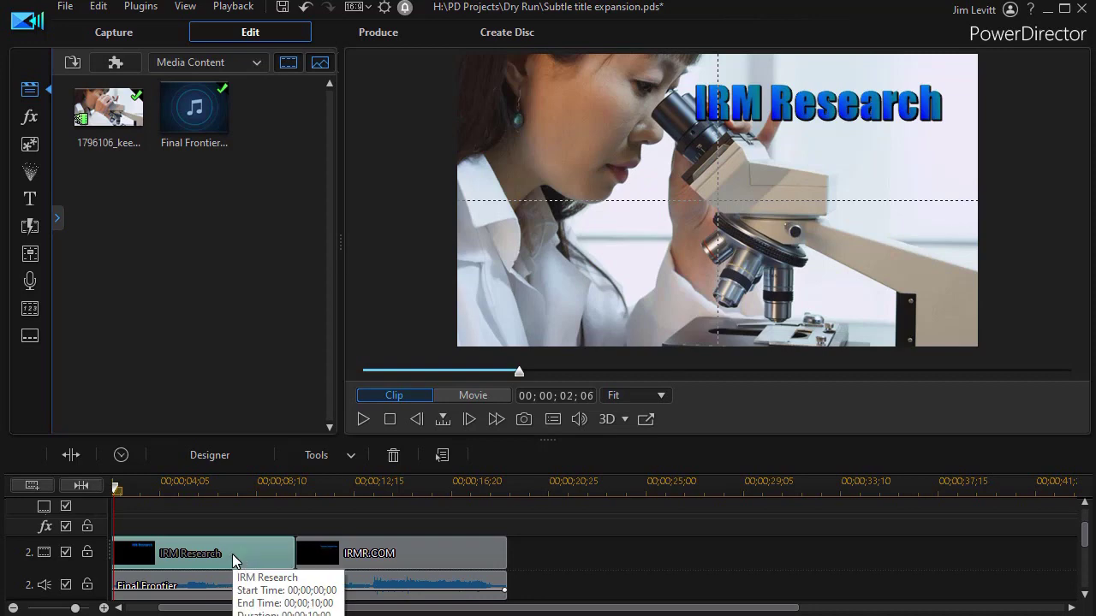
# Open the IRM Research title clip in Title Designer and deselect its text
pyautogui.doubleClick(232, 554)
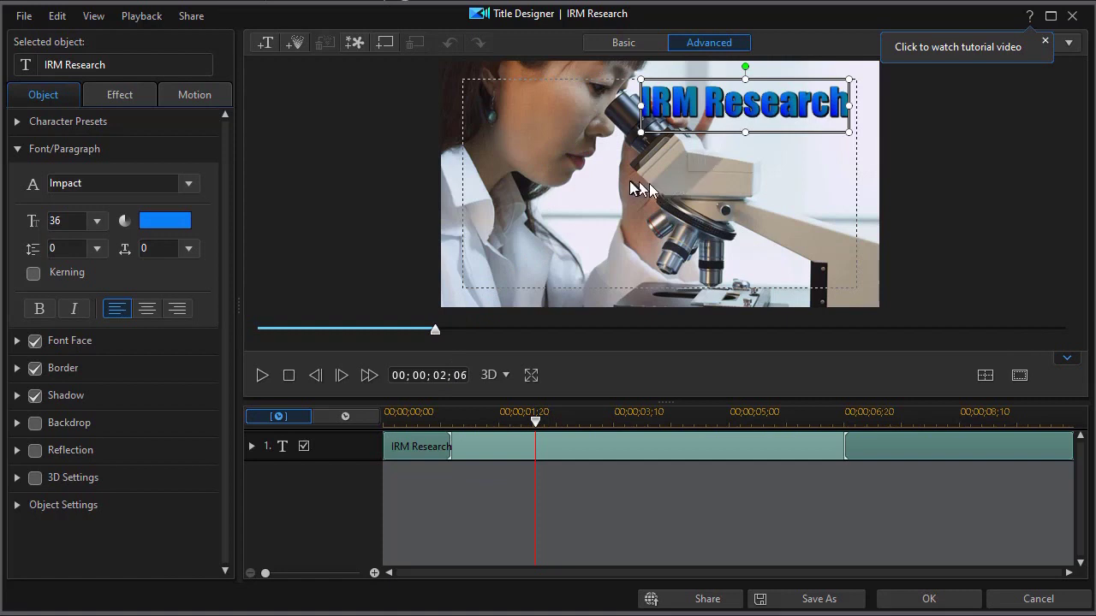
pyautogui.click(580, 203)
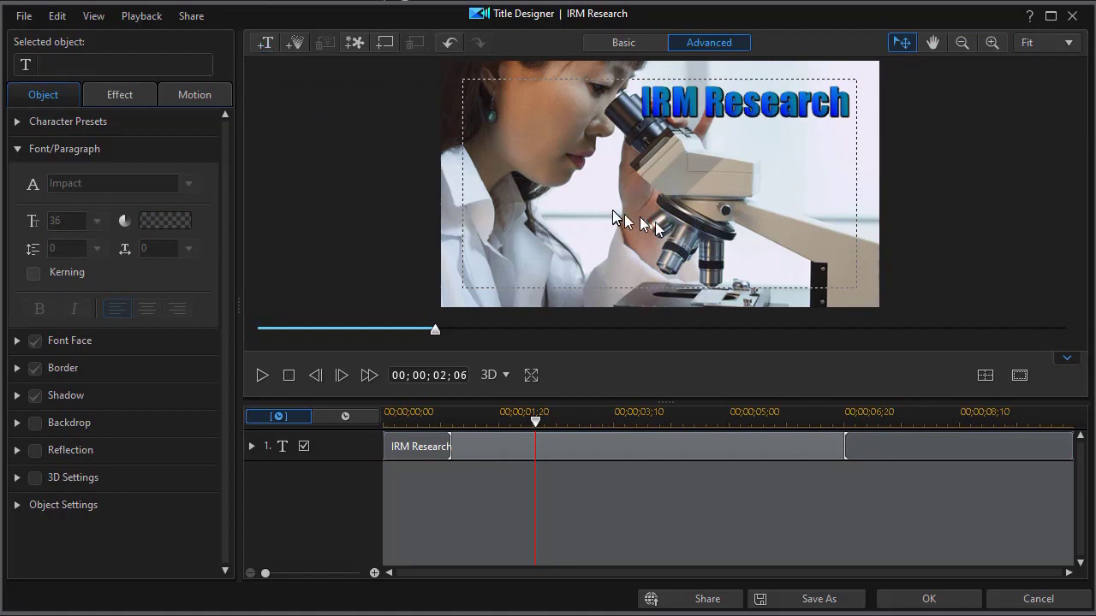
# Insert a new text object reading 'Immunology' below the IRM Research title
pyautogui.click(265, 50)
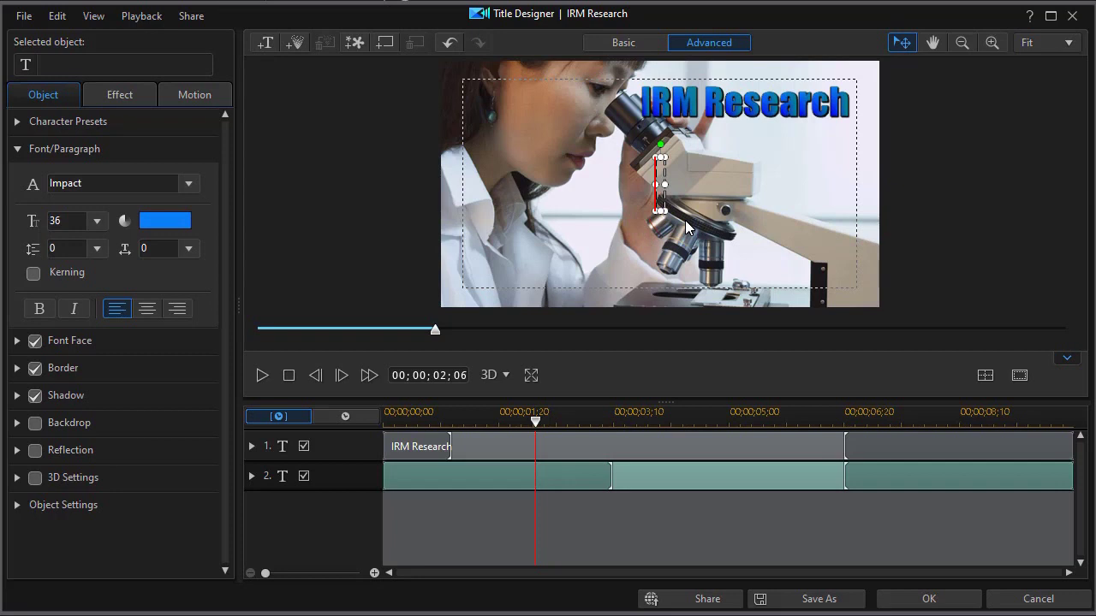
pyautogui.write('Imm')
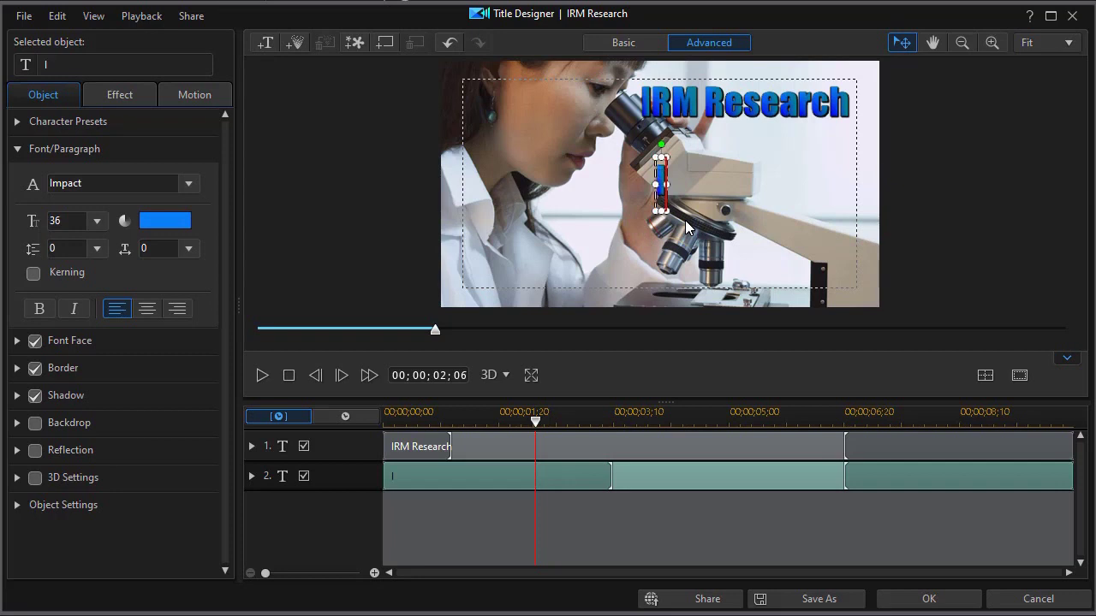
pyautogui.write('unology')
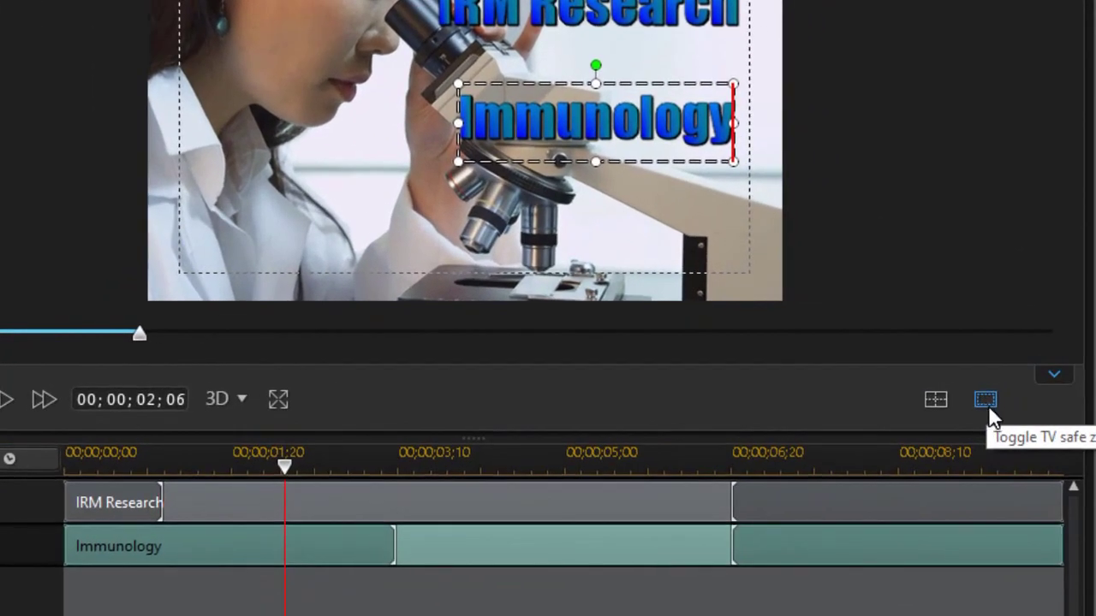
pyautogui.click(985, 402)
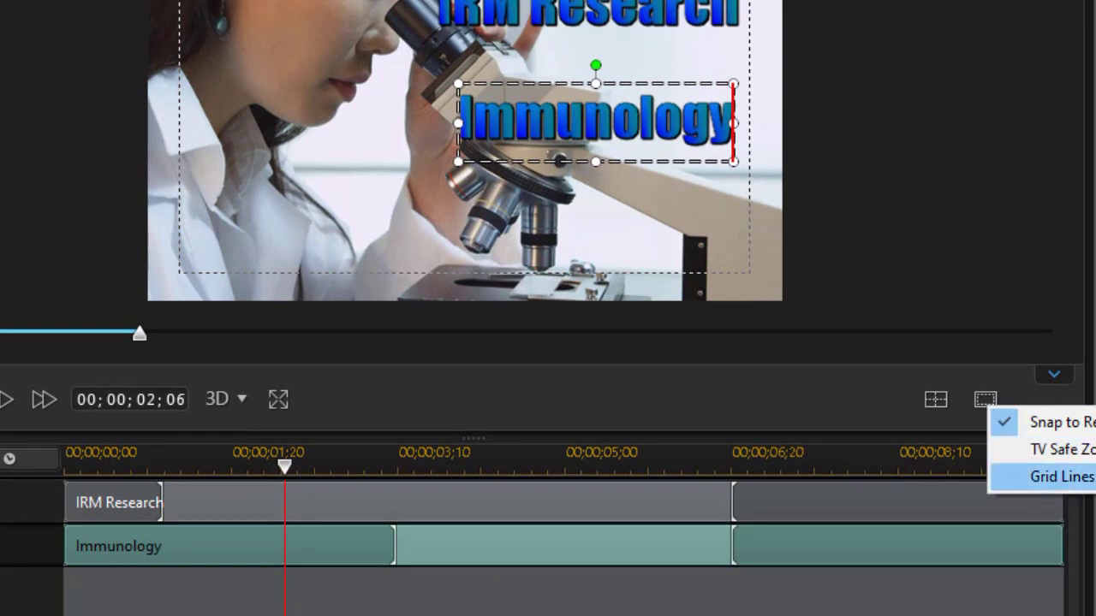
# Show grid lines over the preview and make the Immunology text white
pyautogui.click(1062, 477)
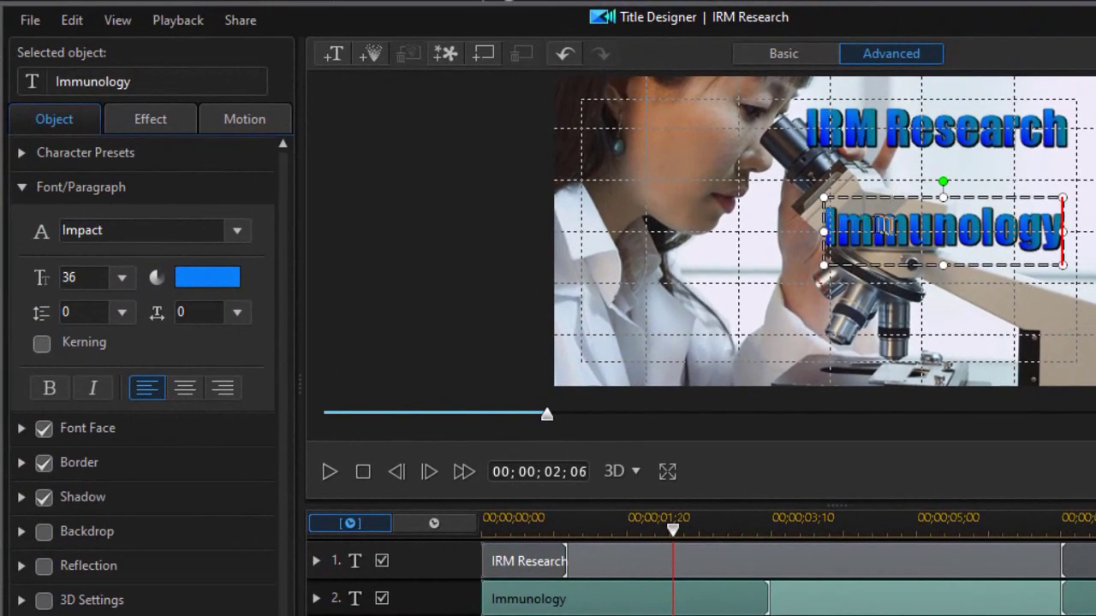
pyautogui.doubleClick(878, 226)
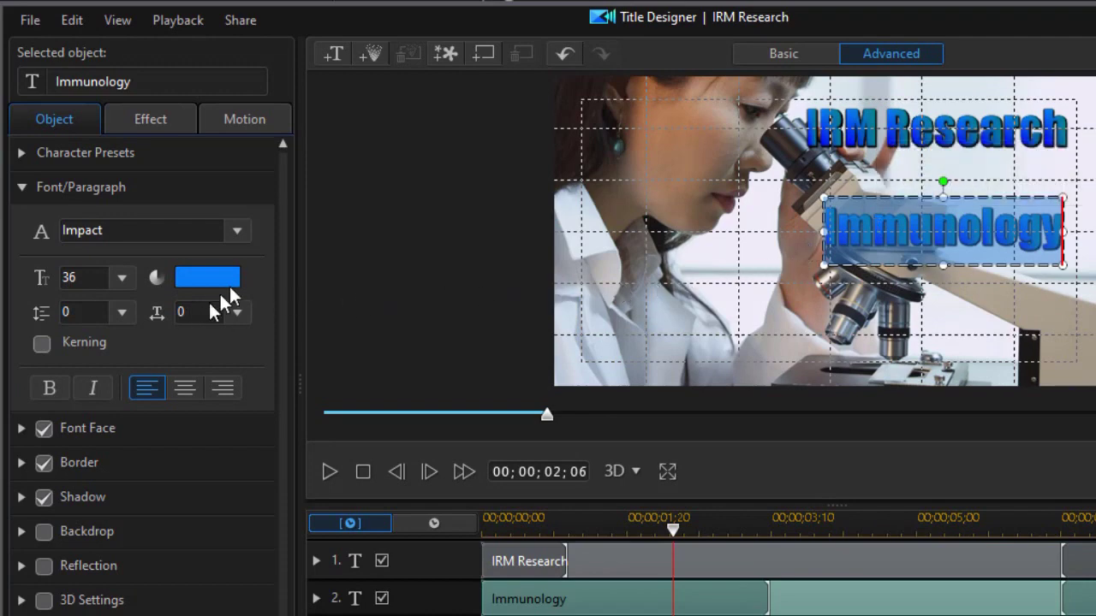
pyautogui.click(222, 279)
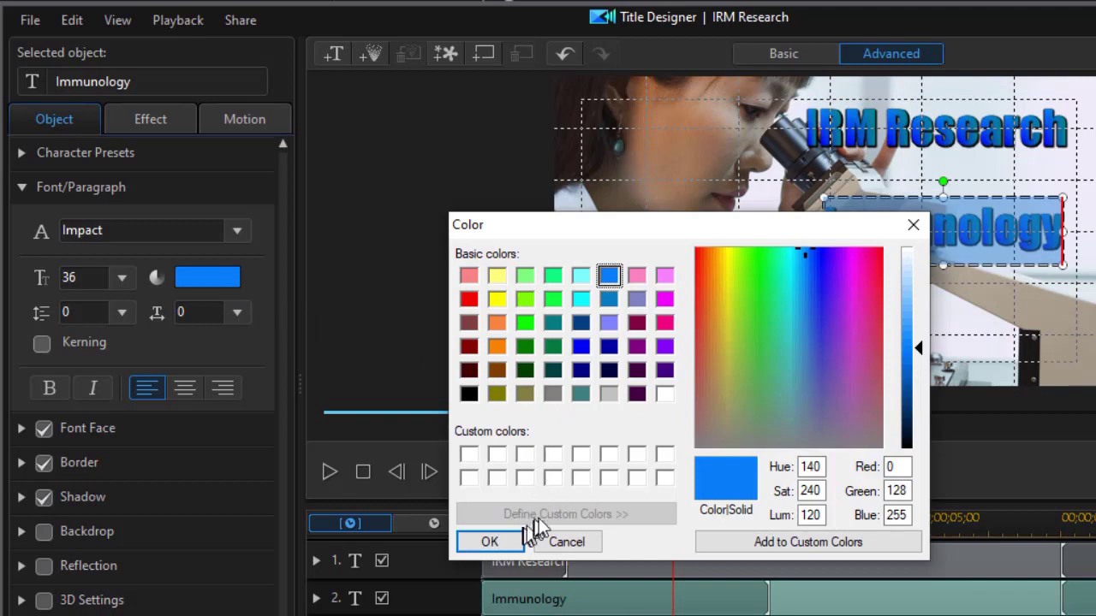
pyautogui.click(666, 399)
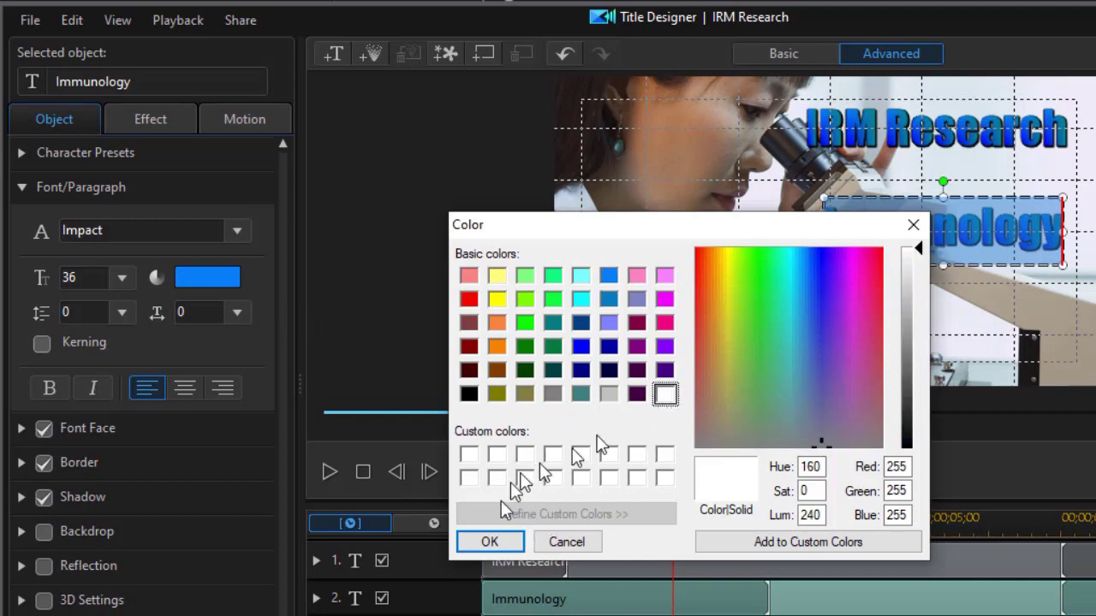
pyautogui.click(486, 542)
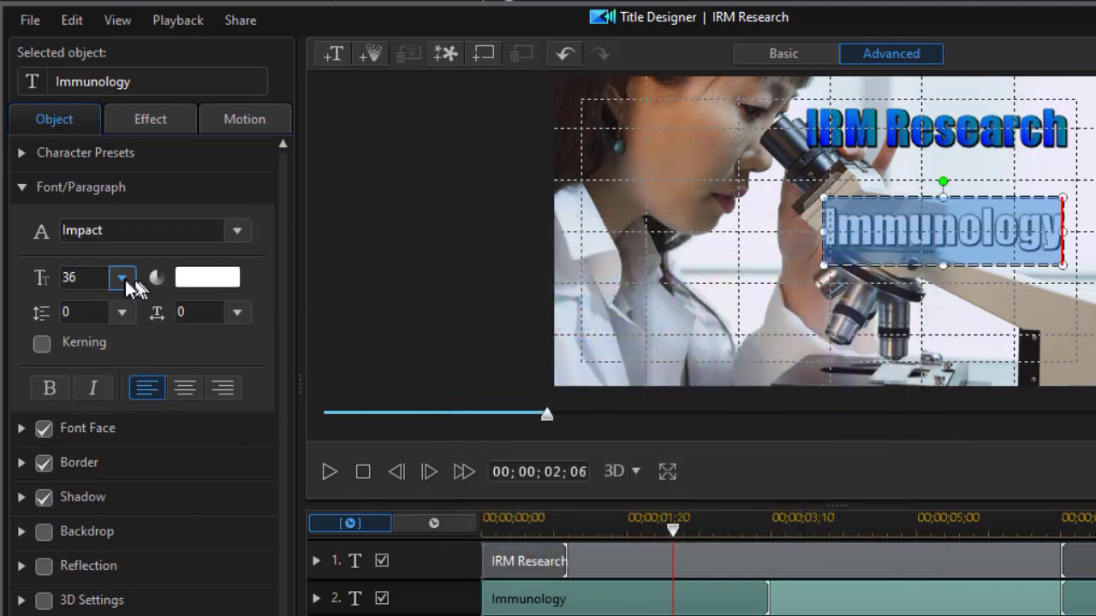
# Set the Immunology text to size 24 in Arial Black
pyautogui.click(125, 279)
pyautogui.click(101, 323)
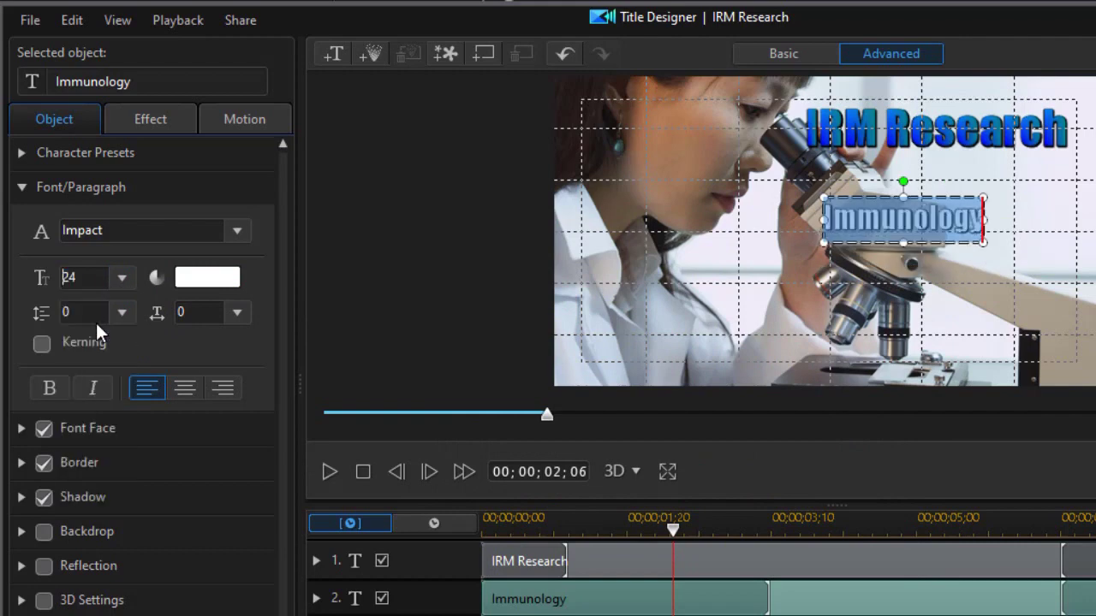
pyautogui.click(237, 230)
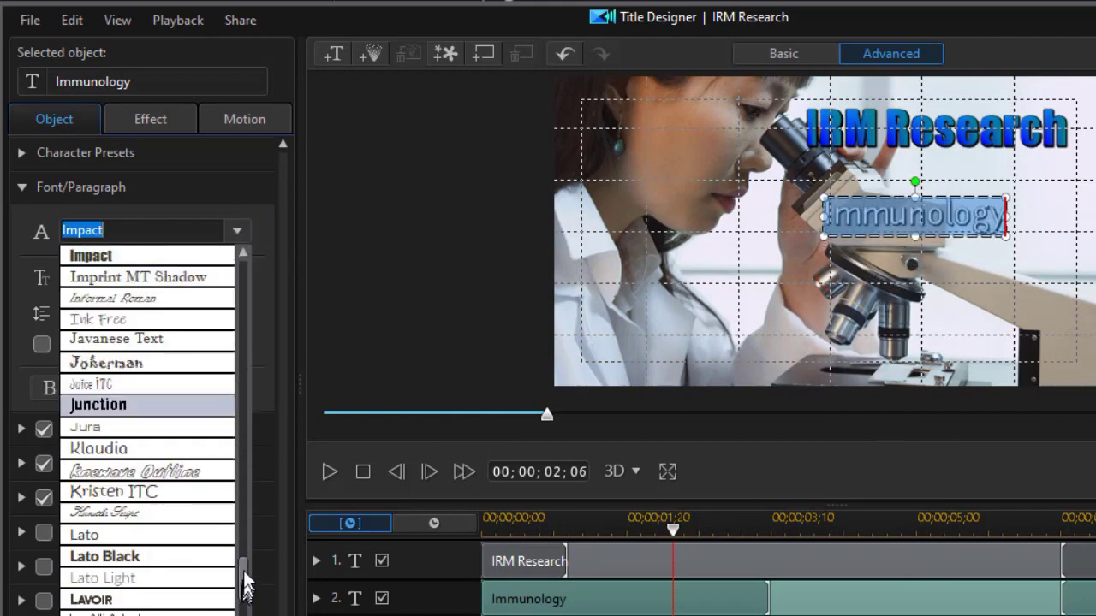
pyautogui.moveTo(245, 582); pyautogui.dragTo(247, 349)
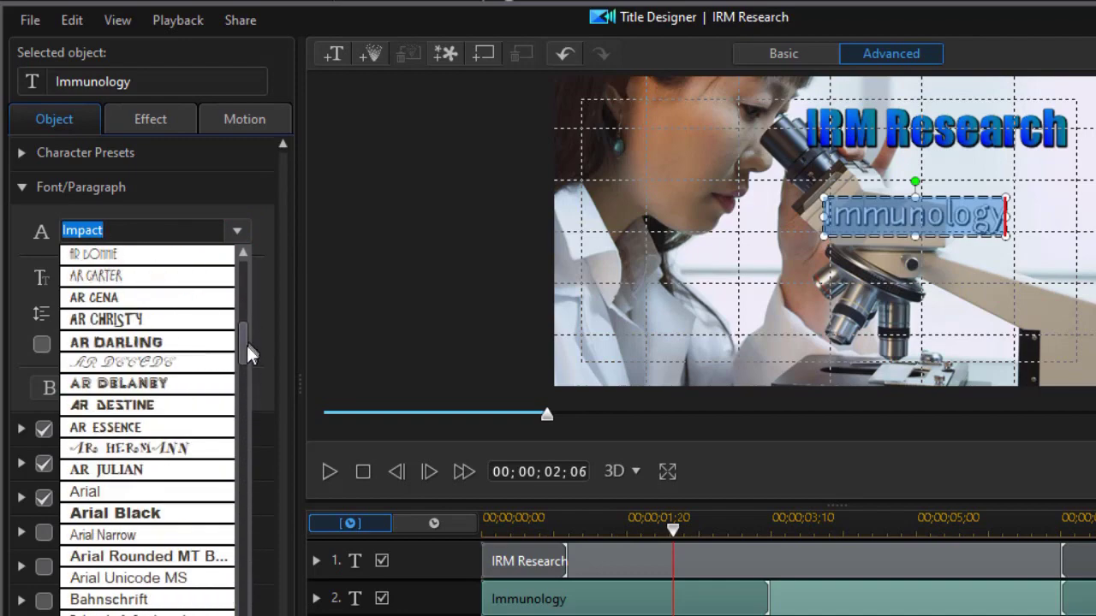
pyautogui.click(184, 512)
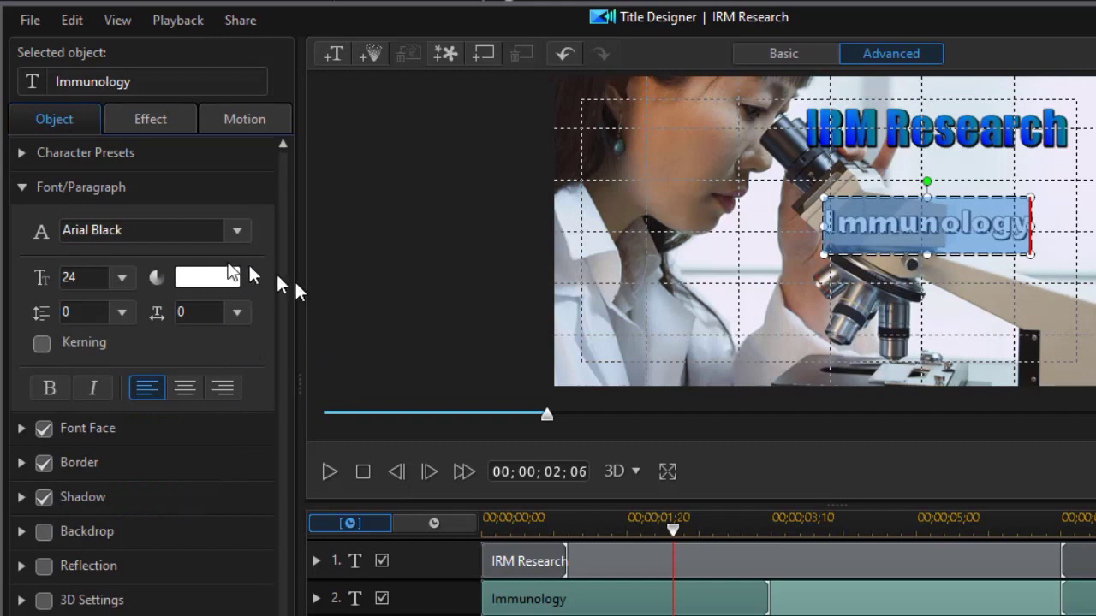
# Check the Immunology border size and shadow settings, then finish editing the text
pyautogui.click(21, 462)
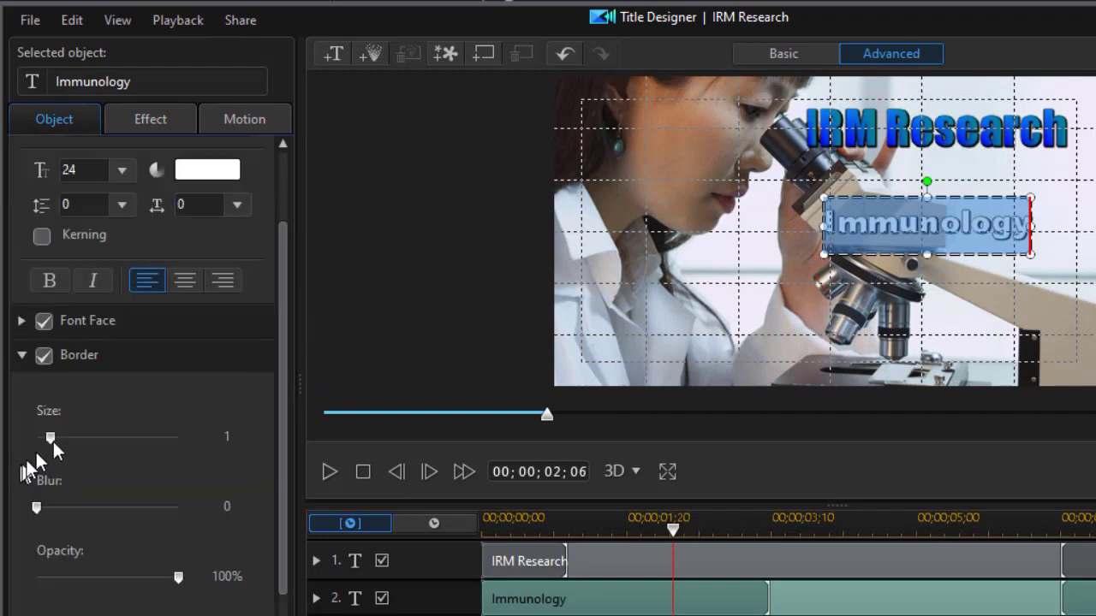
pyautogui.click(224, 440)
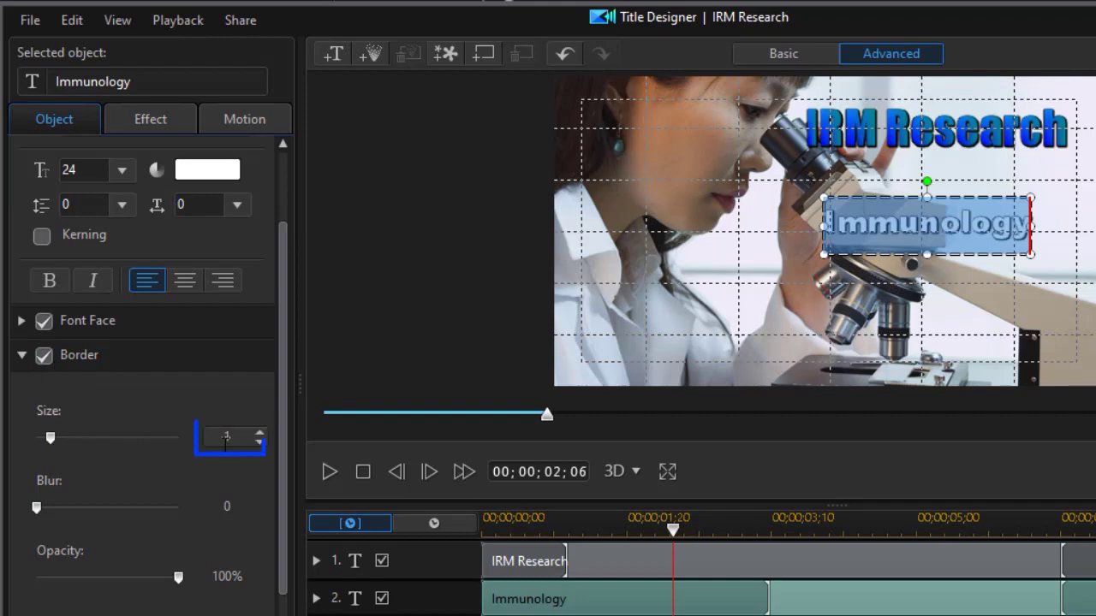
pyautogui.press('Return')
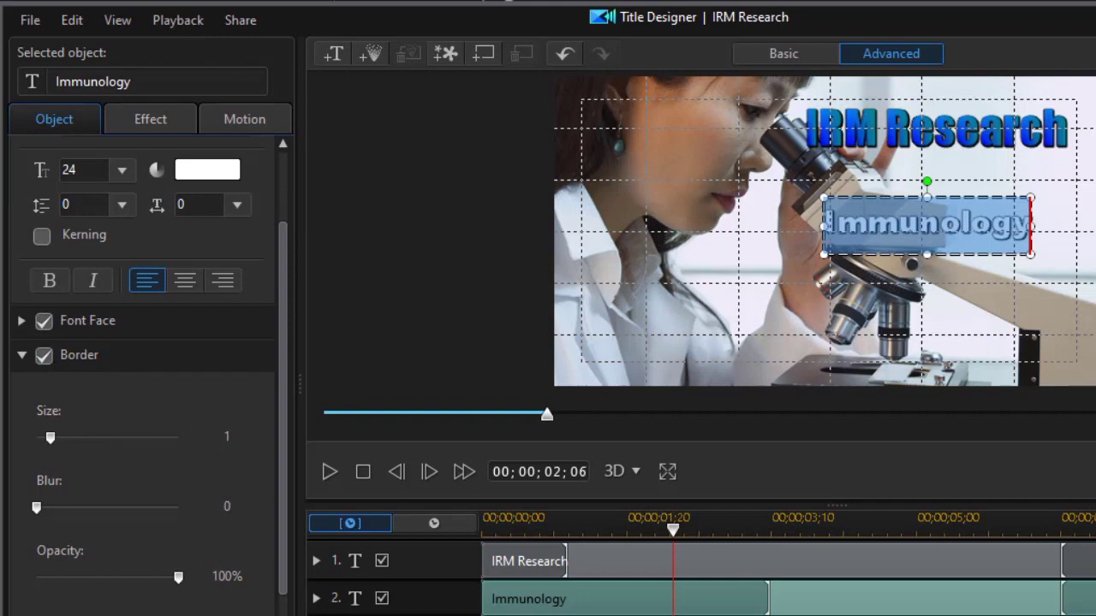
pyautogui.click(22, 354)
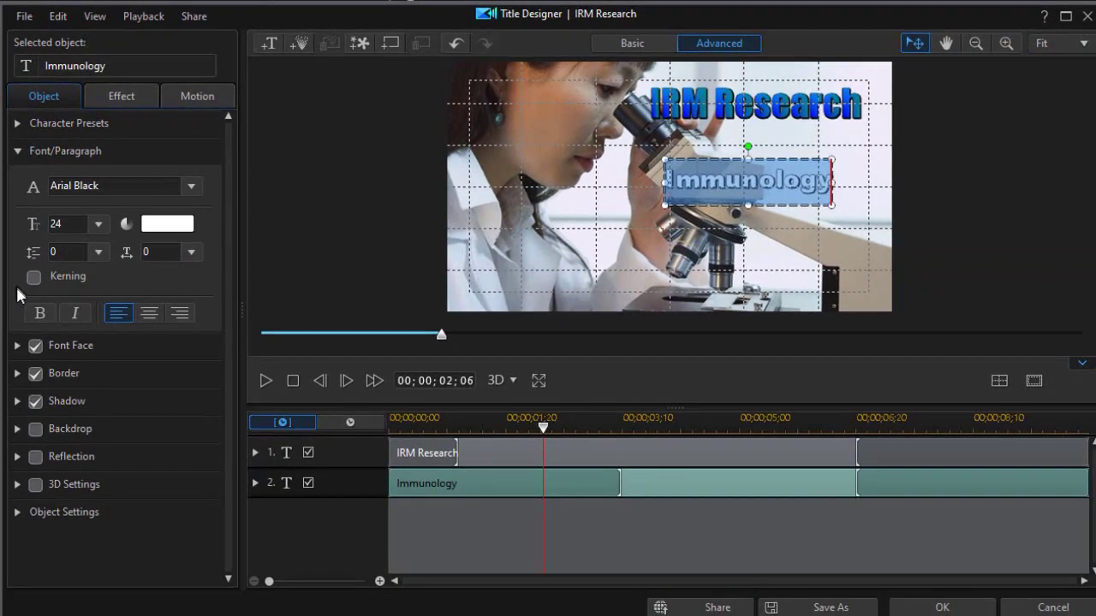
pyautogui.click(15, 401)
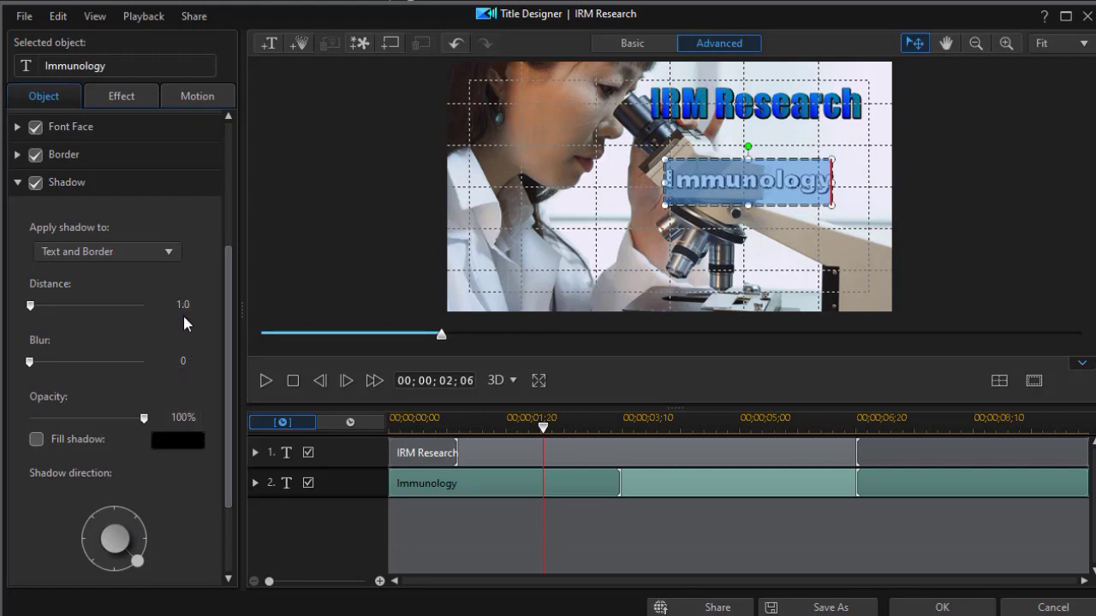
pyautogui.click(17, 182)
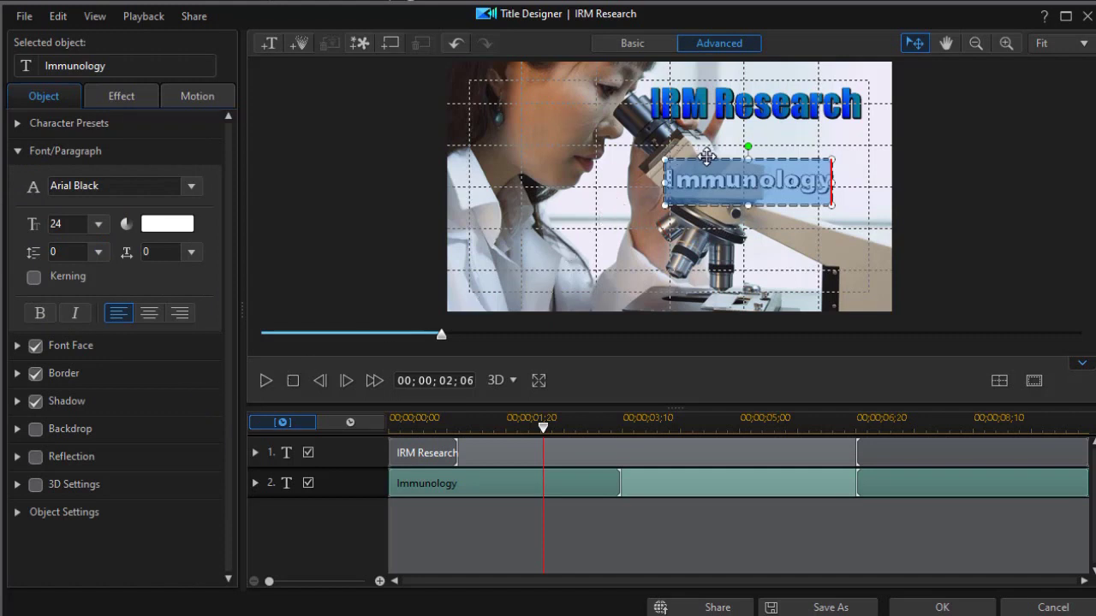
pyautogui.press('Escape')
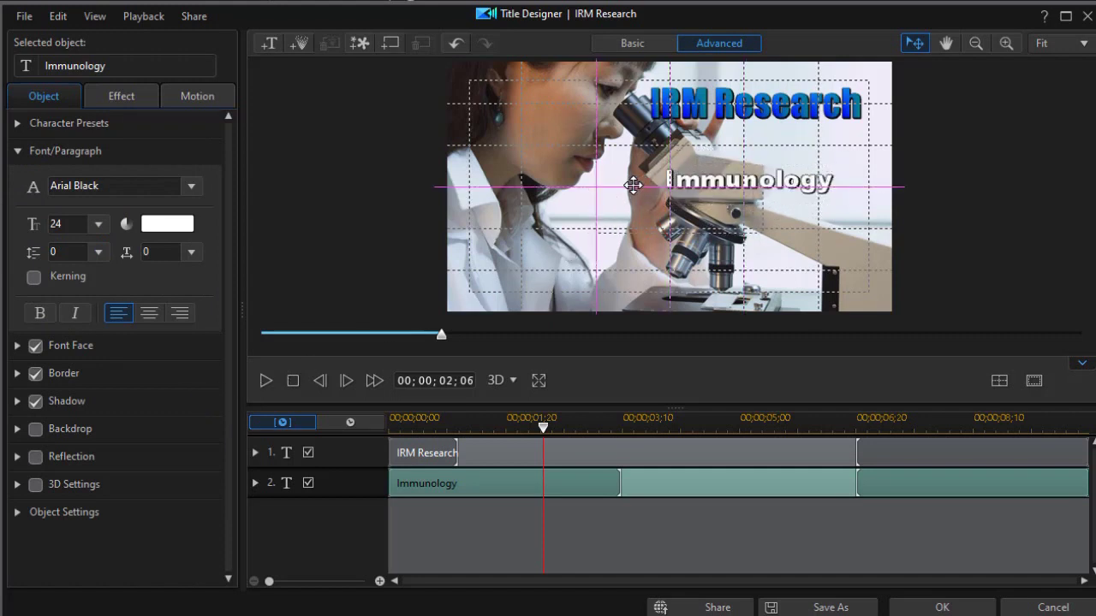
# Nudge Immunology toward the frame centre and add a 'Virus identification' line below it
pyautogui.moveTo(638, 181); pyautogui.dragTo(563, 211)
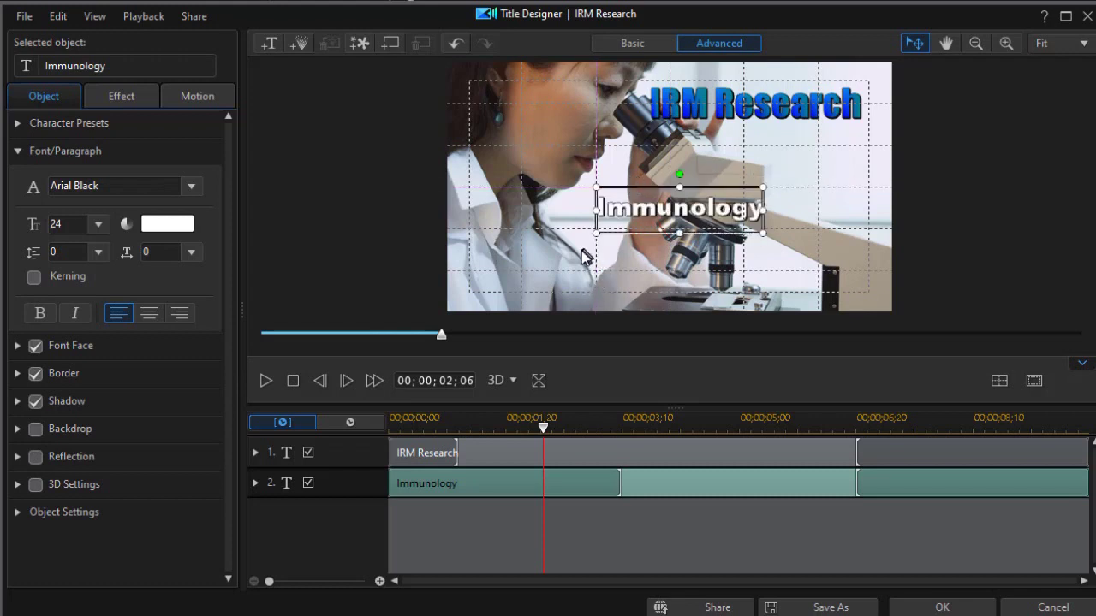
pyautogui.click(583, 255)
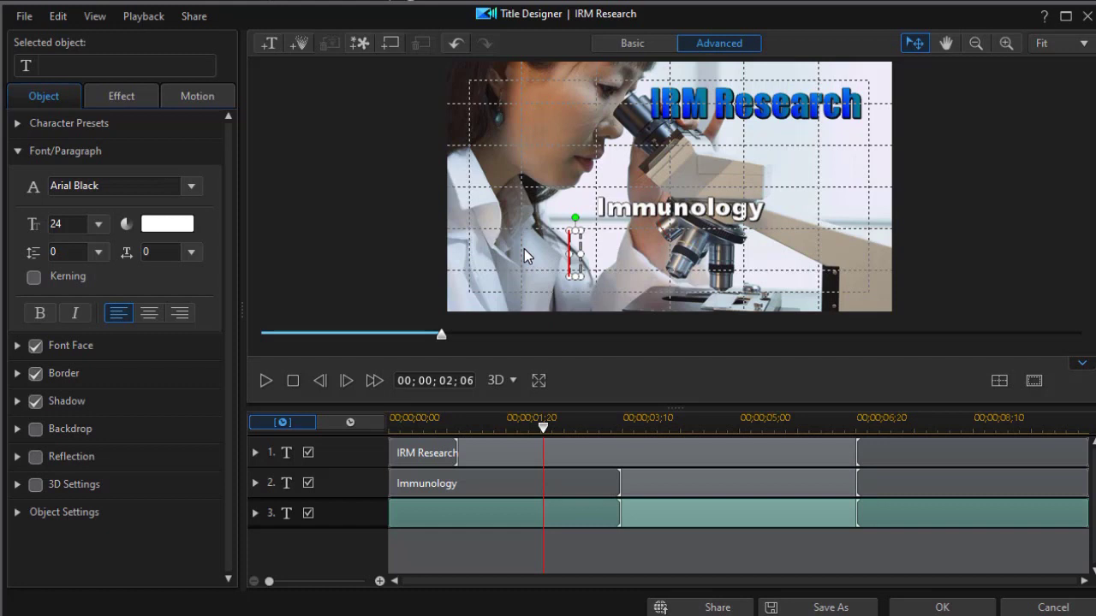
pyautogui.write('Vir')
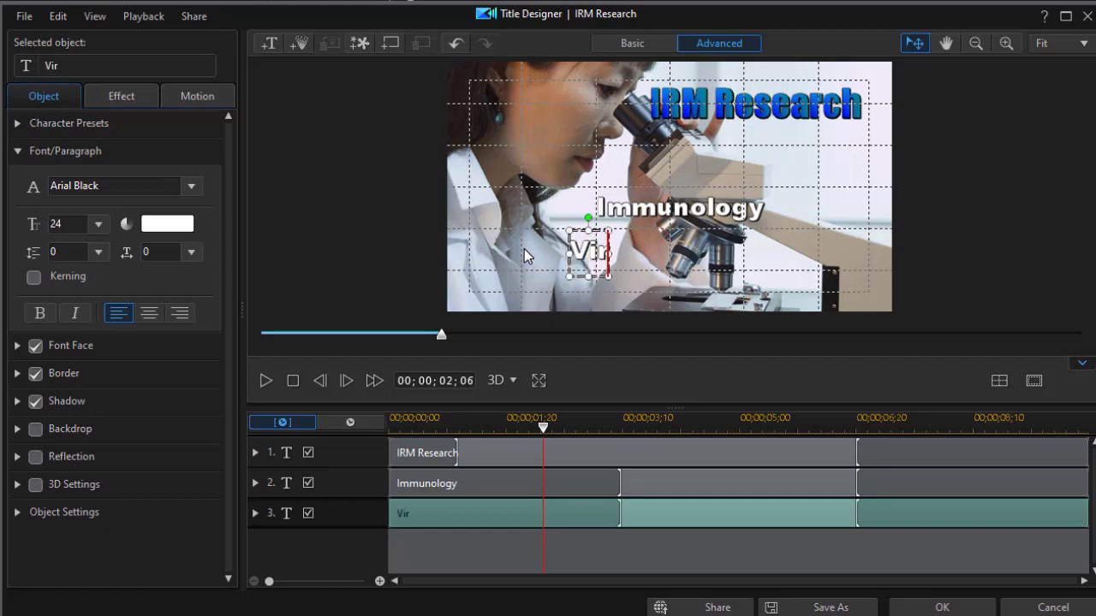
pyautogui.write('us identification')
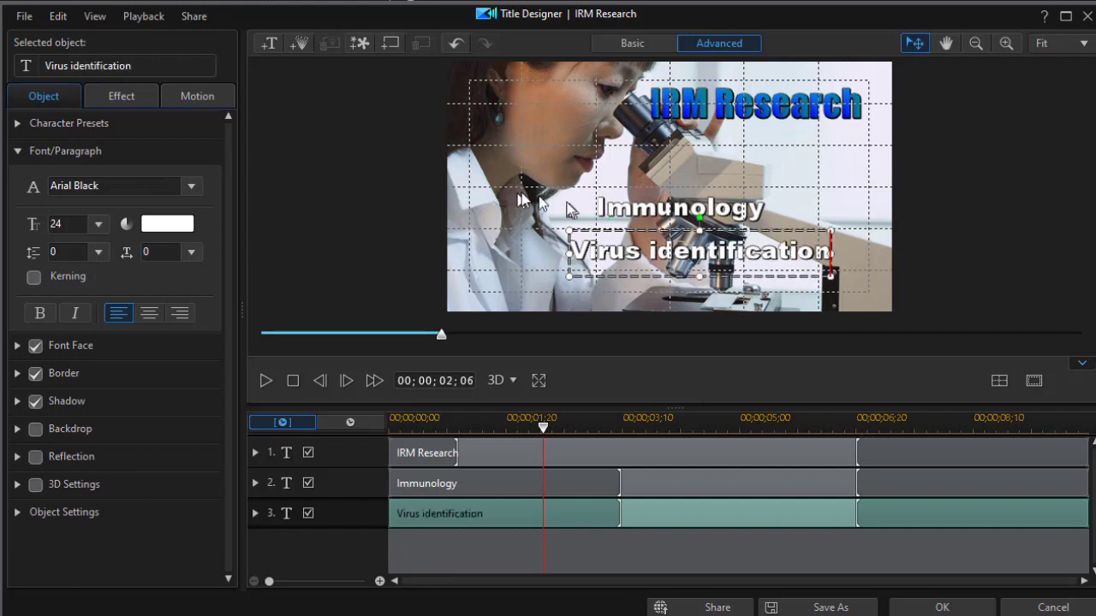
pyautogui.click(524, 249)
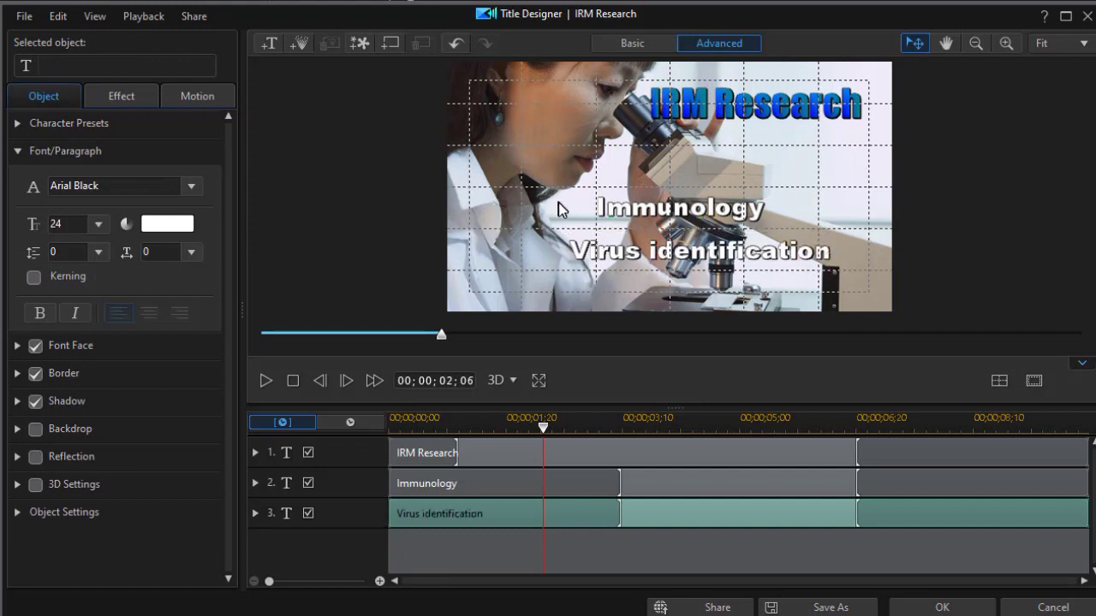
# Add a 'Vaccine development' text line beneath Virus identification
pyautogui.click(517, 266)
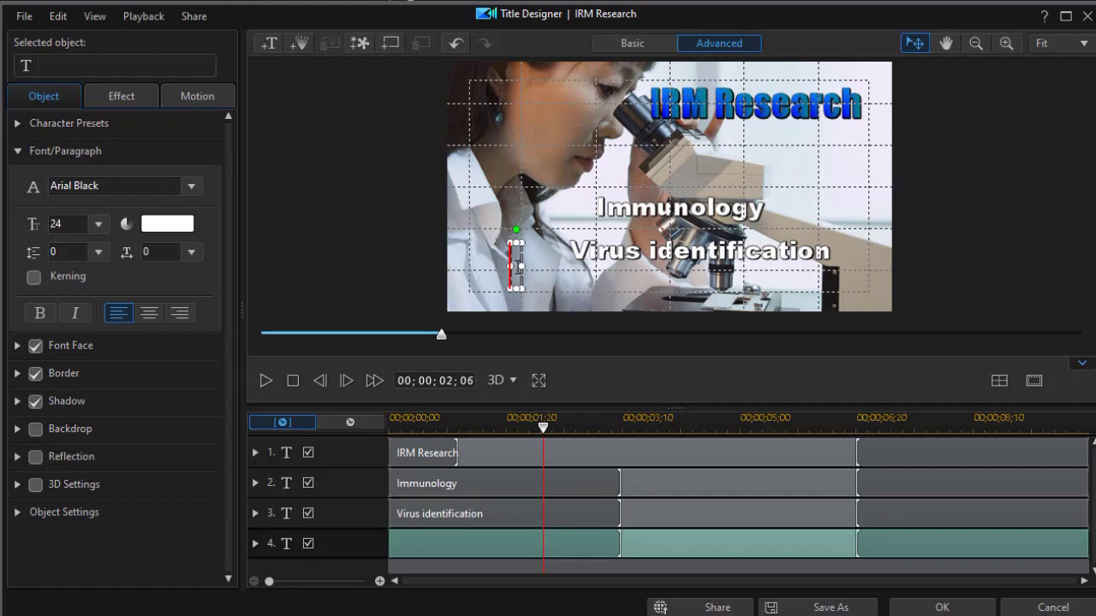
pyautogui.write('Vaccine development')
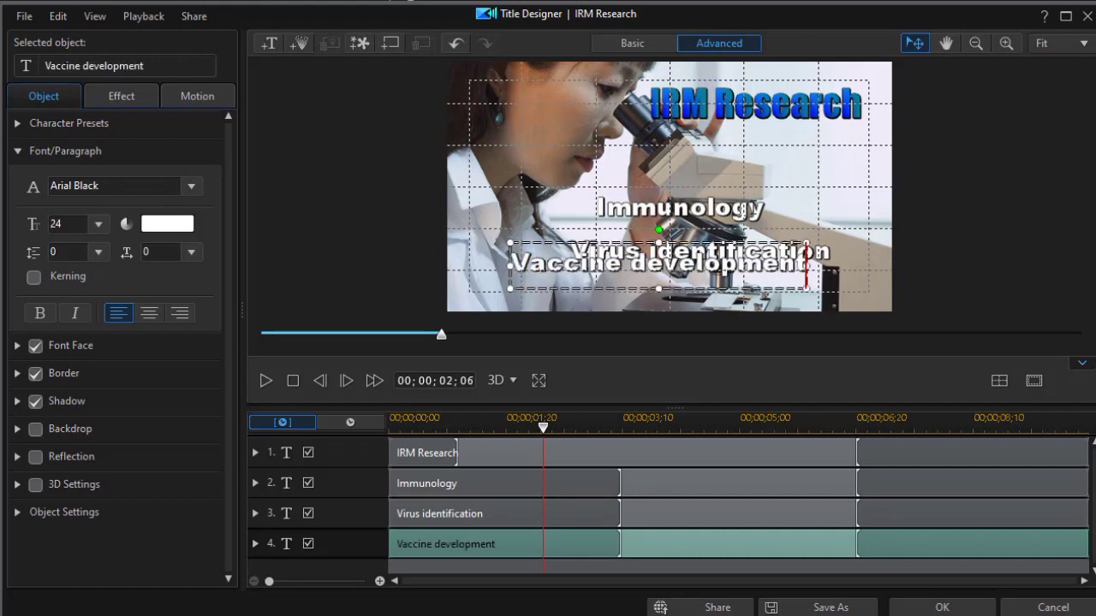
pyautogui.click(638, 183)
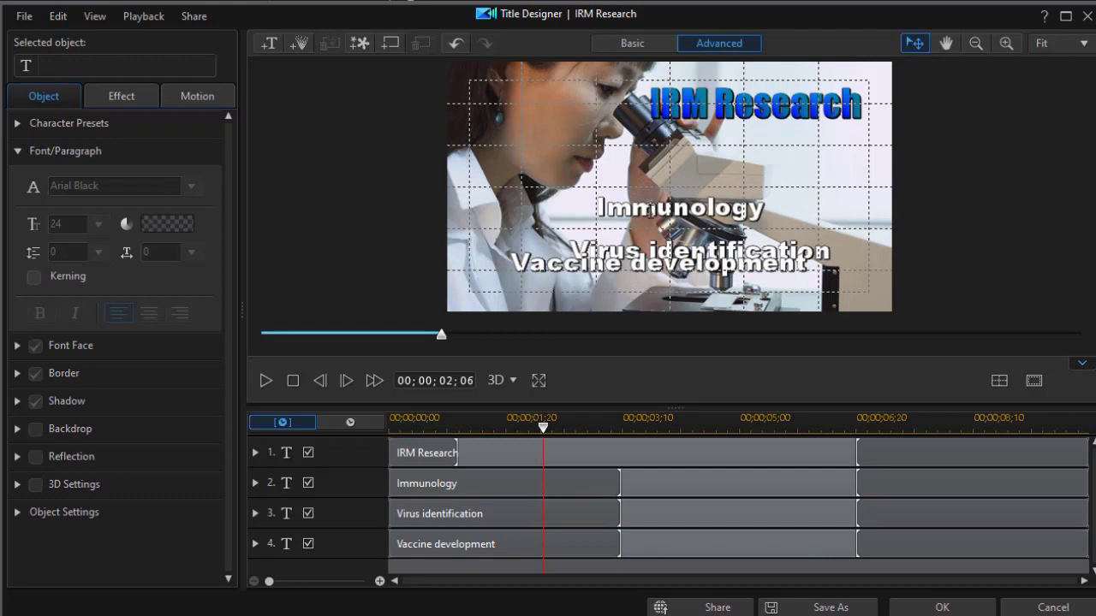
# Raise Immunology higher and move Virus identification up above Vaccine development
pyautogui.click(635, 183)
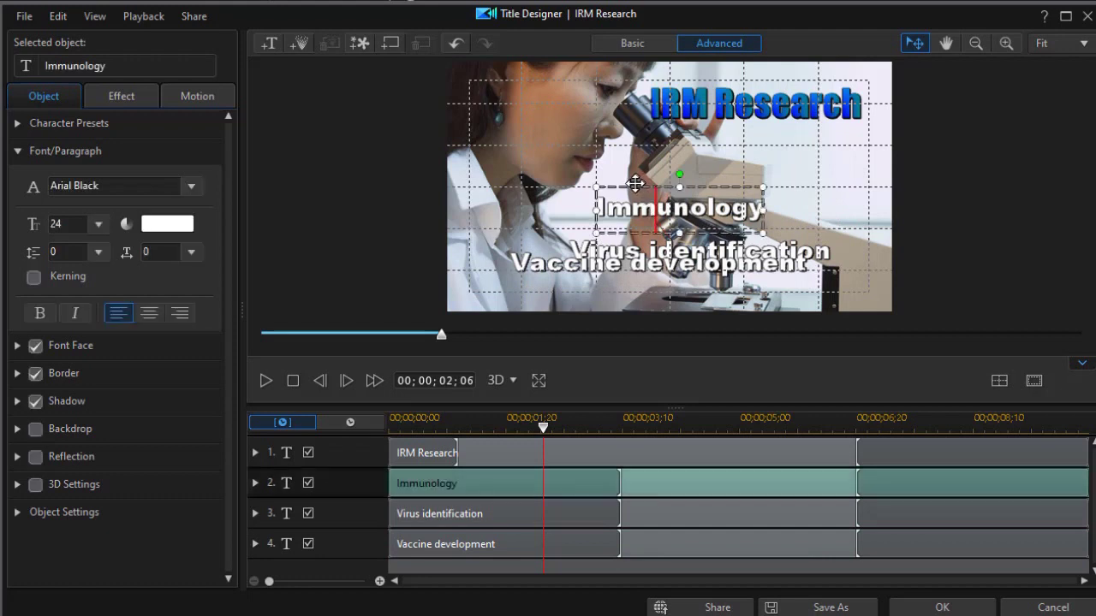
pyautogui.moveTo(634, 183); pyautogui.dragTo(634, 161)
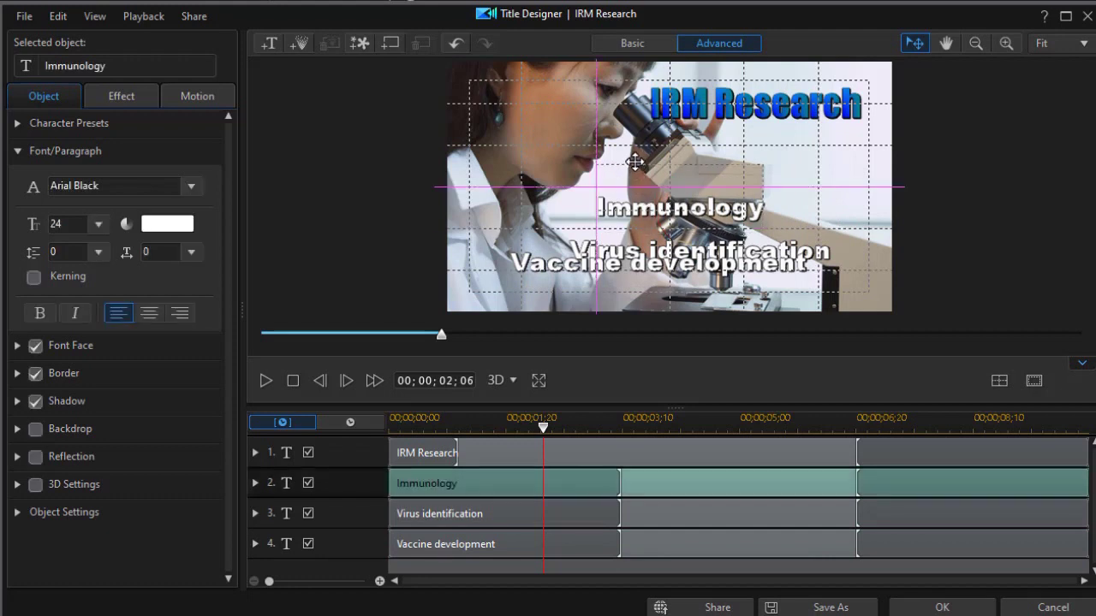
pyautogui.moveTo(635, 161); pyautogui.dragTo(635, 161)
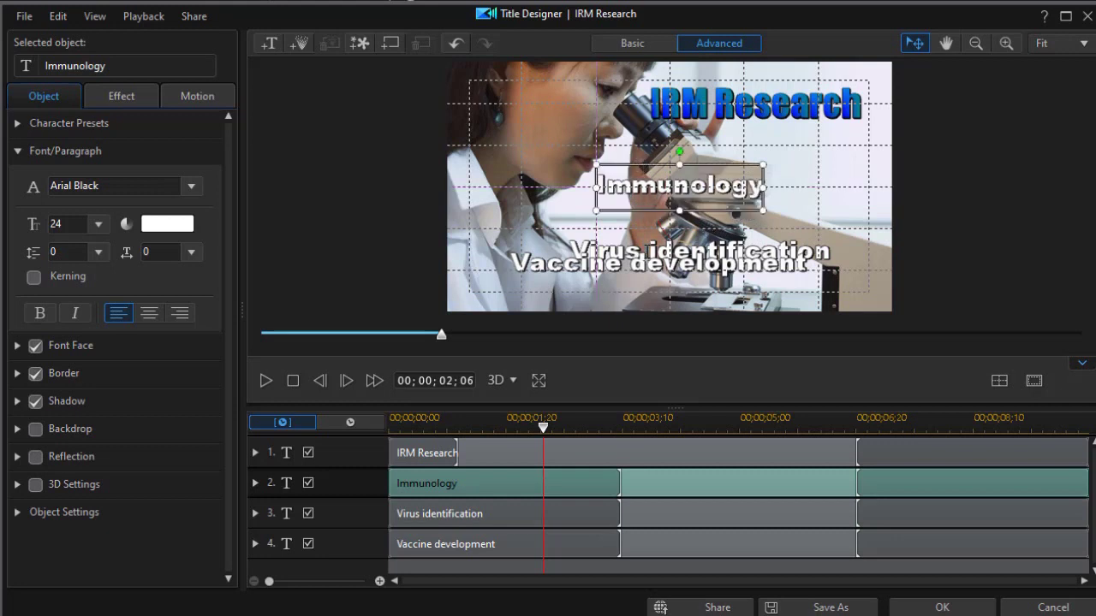
pyautogui.click(649, 248)
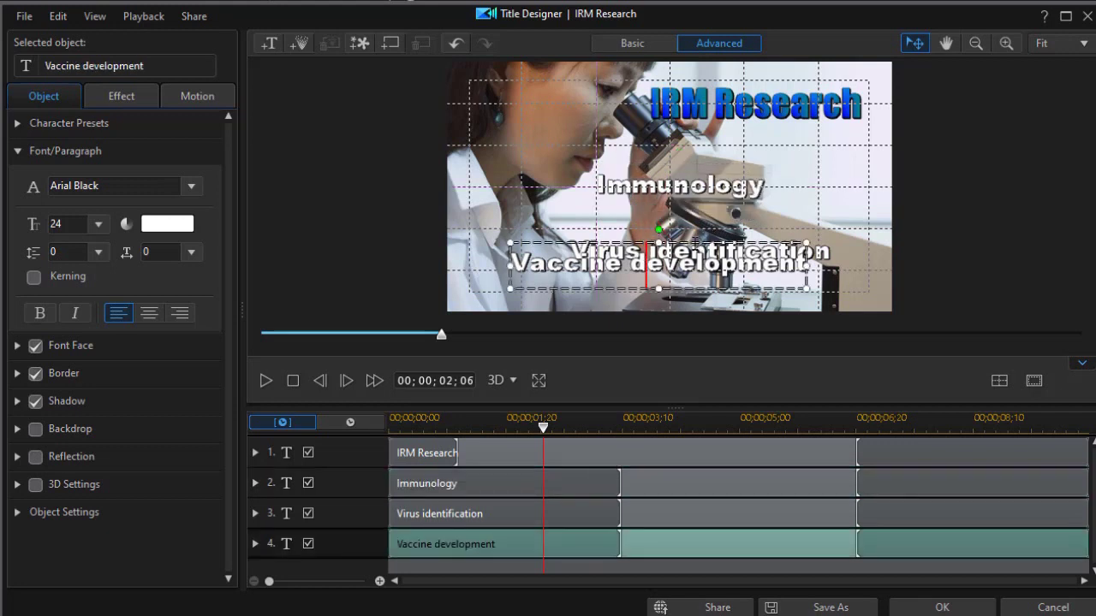
pyautogui.moveTo(771, 247); pyautogui.dragTo(792, 214)
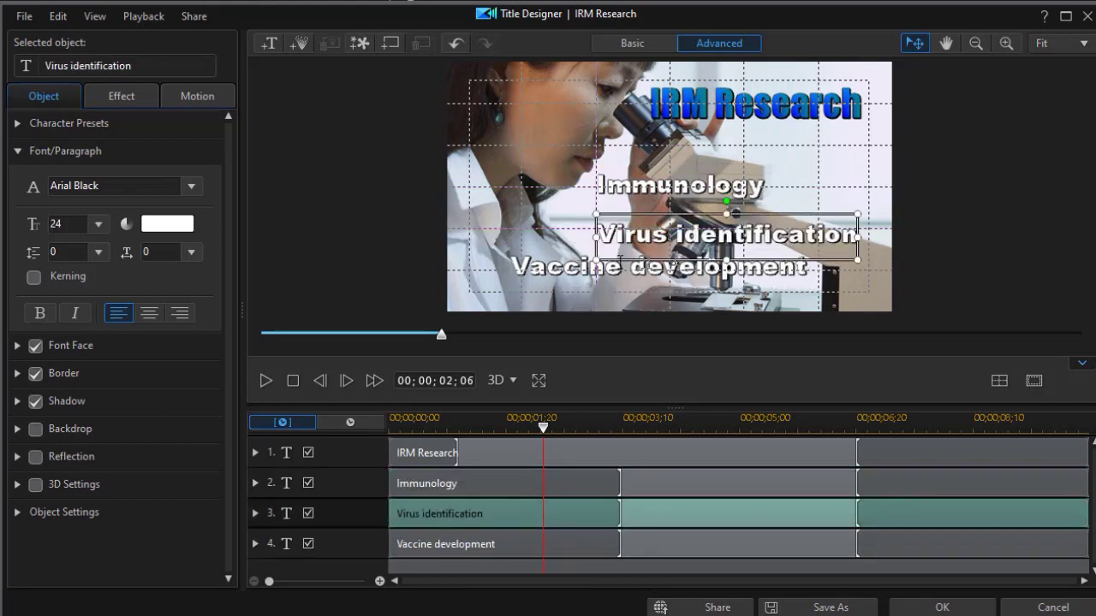
# Reposition Vaccine development and shift Virus identification left so the subtitles line up
pyautogui.click(569, 272)
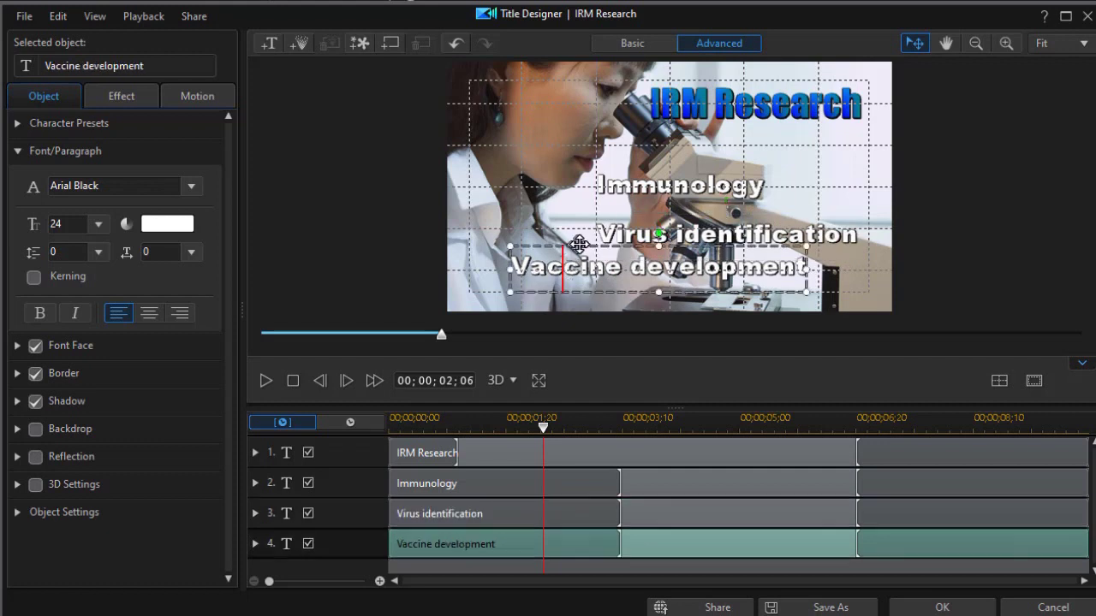
pyautogui.moveTo(581, 246); pyautogui.dragTo(663, 259)
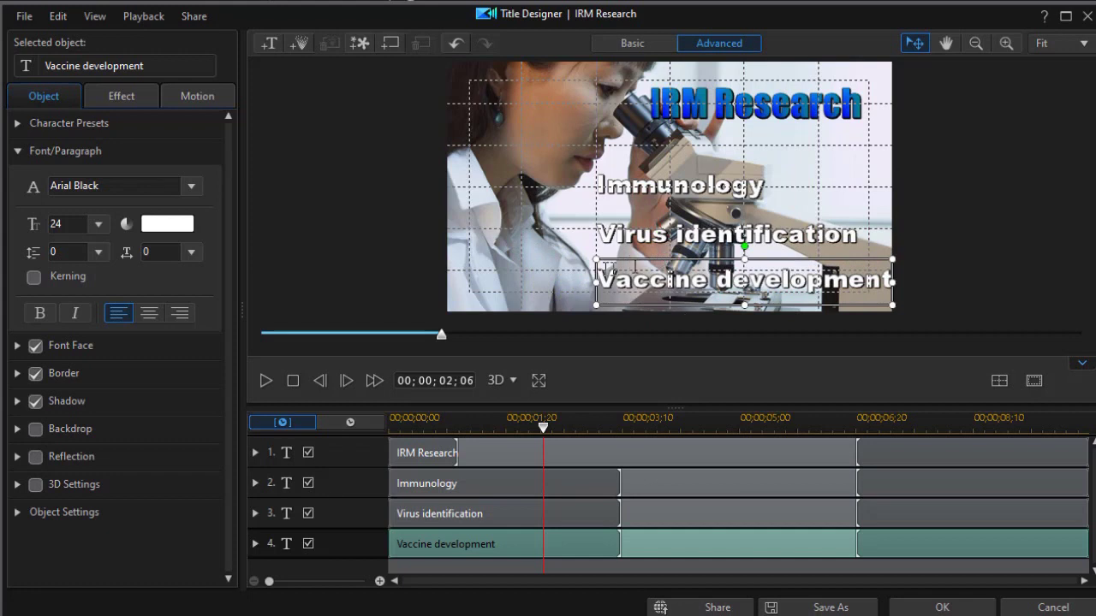
pyautogui.moveTo(649, 257); pyautogui.dragTo(610, 254)
pyautogui.click(657, 236)
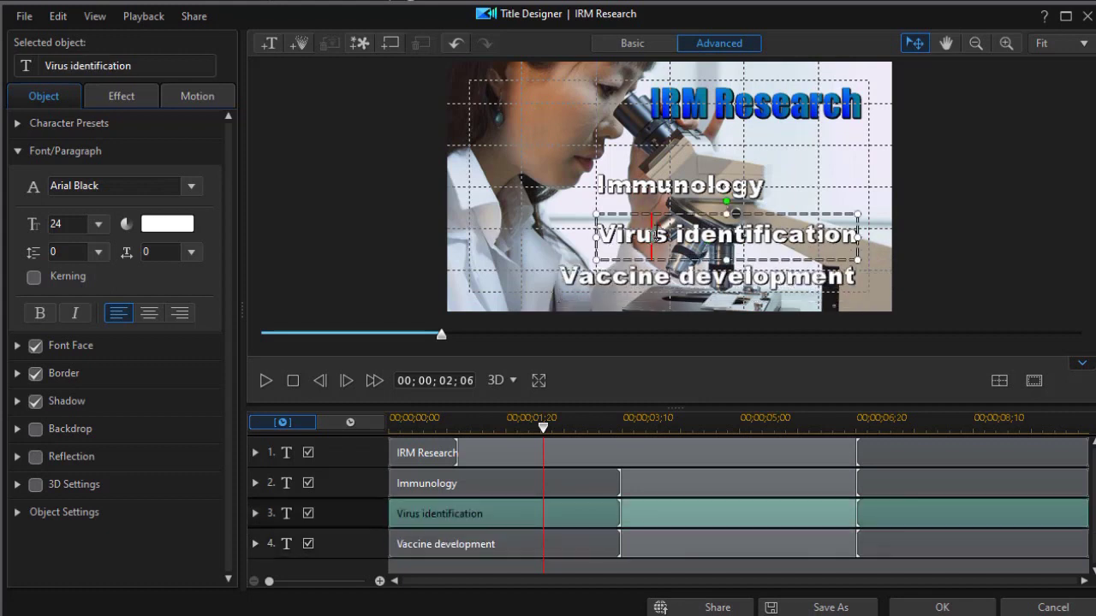
pyautogui.moveTo(660, 210); pyautogui.dragTo(582, 198)
pyautogui.click(517, 235)
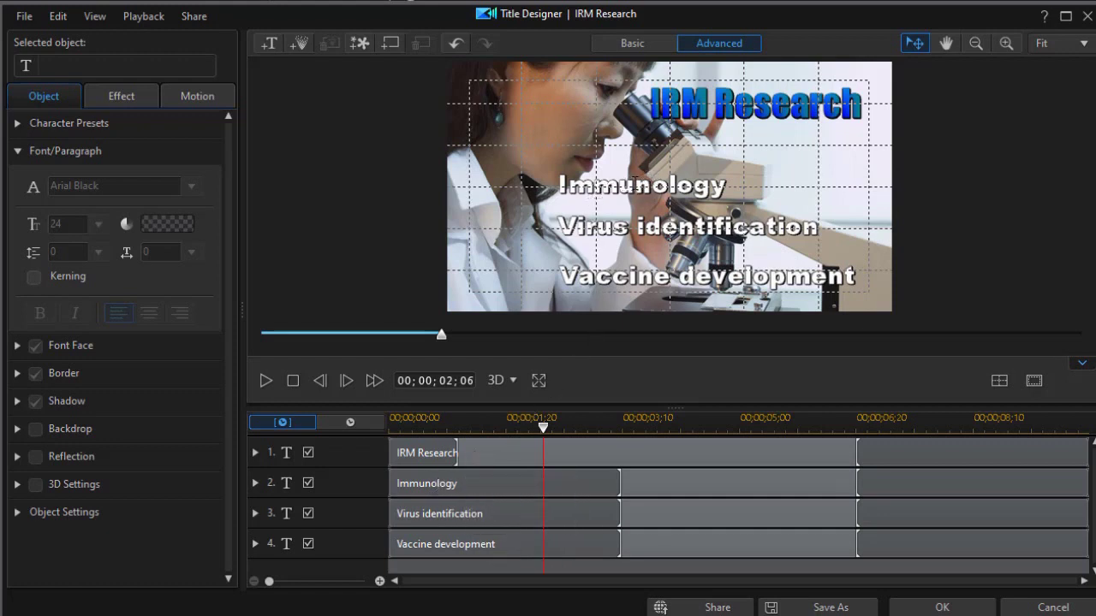
pyautogui.click(638, 185)
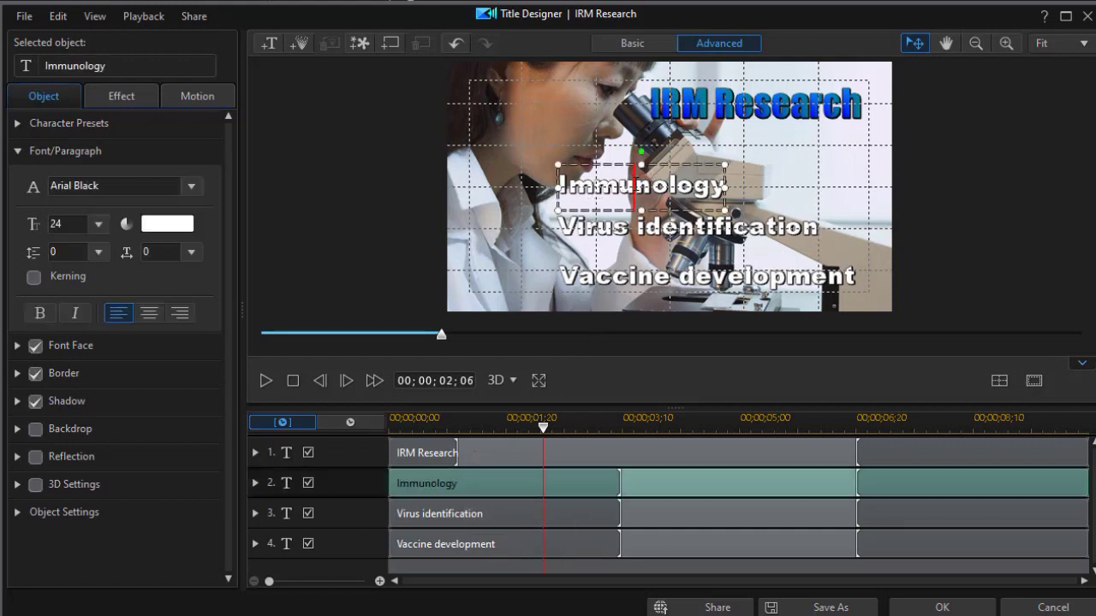
# Apply the Slide Up starting effect to Immunology from the Effect settings
pyautogui.click(123, 98)
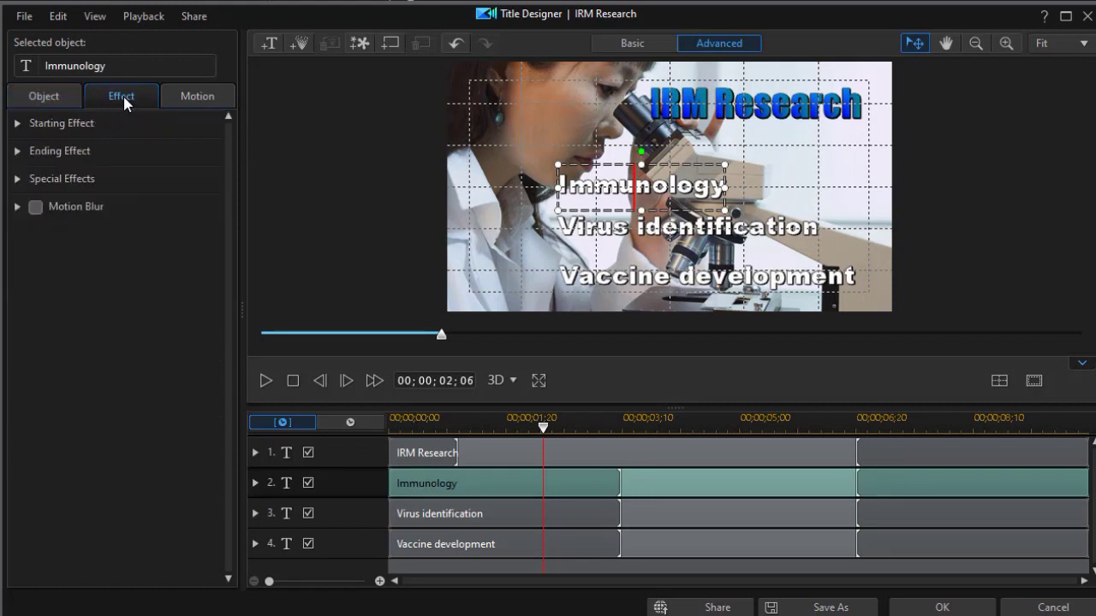
pyautogui.click(17, 124)
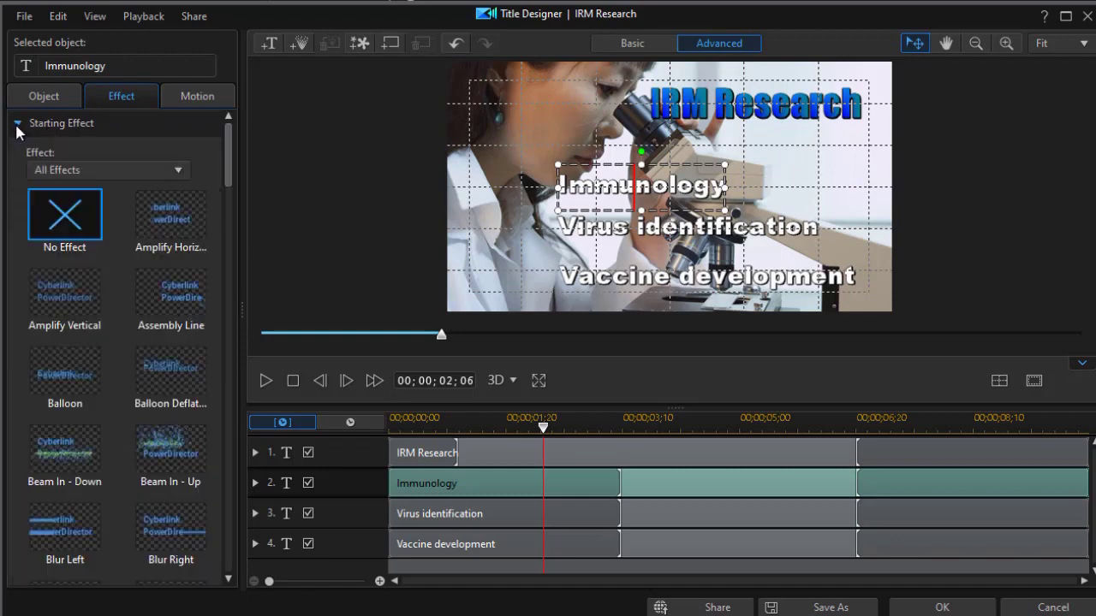
pyautogui.moveTo(230, 172); pyautogui.dragTo(254, 431)
pyautogui.click(82, 380)
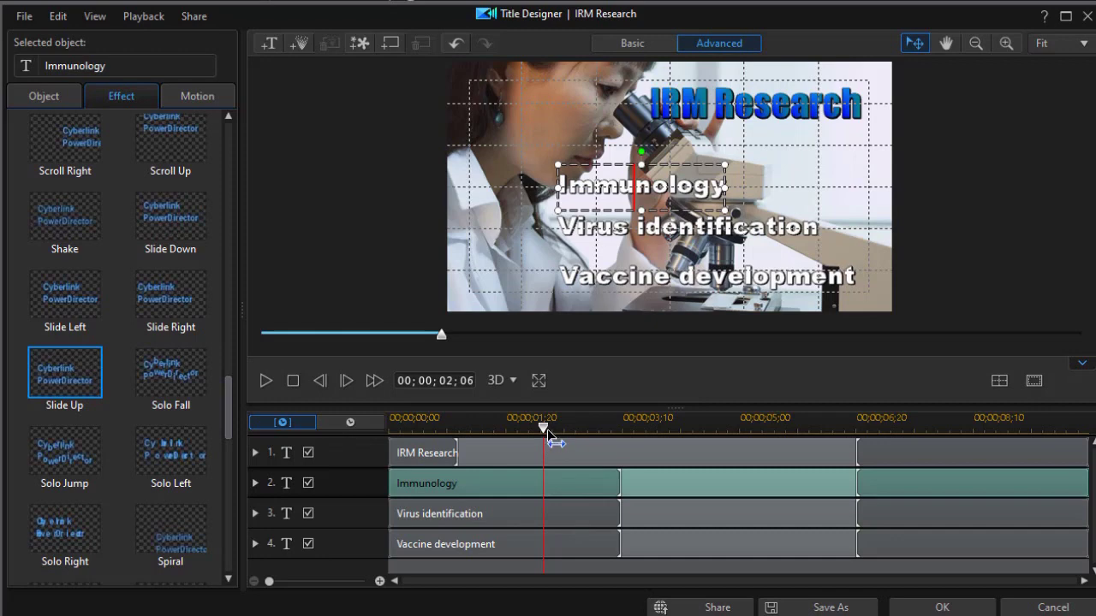
pyautogui.click(74, 369)
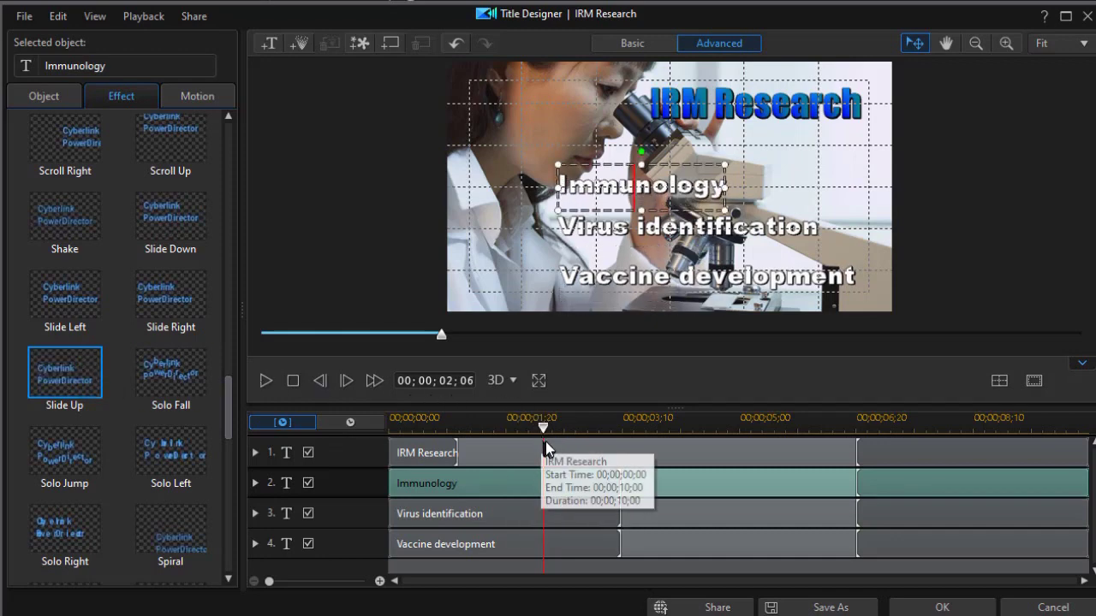
pyautogui.moveTo(544, 437); pyautogui.dragTo(388, 430)
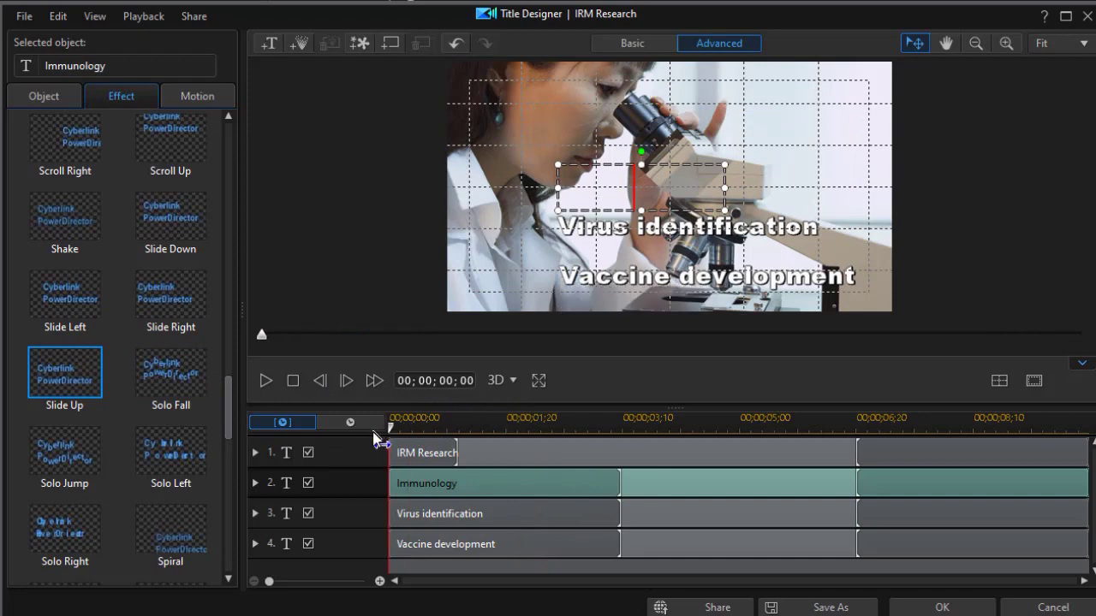
pyautogui.click(266, 380)
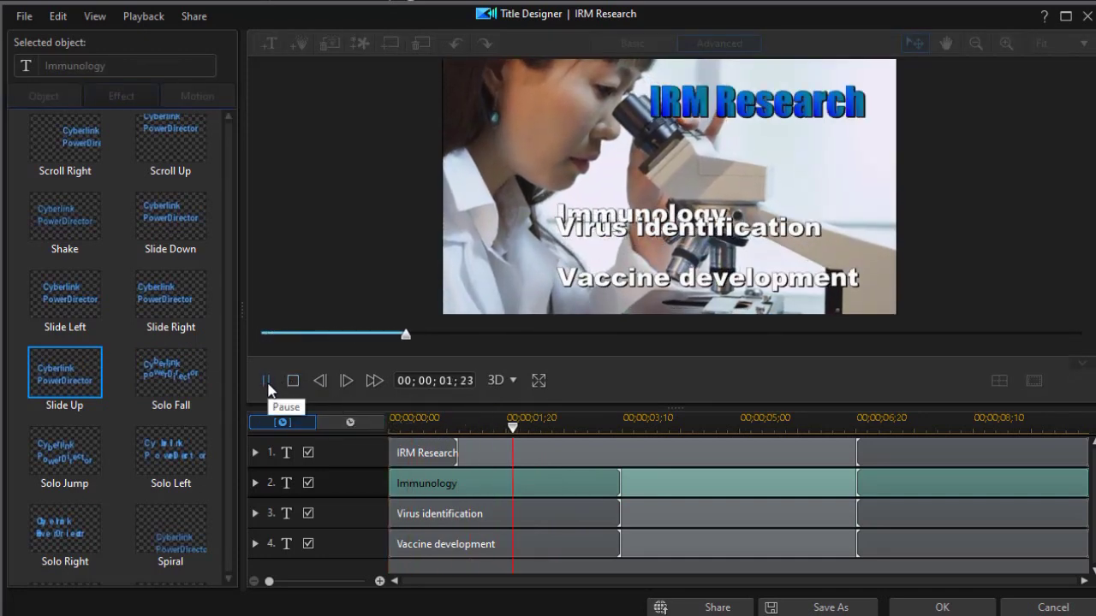
pyautogui.click(266, 380)
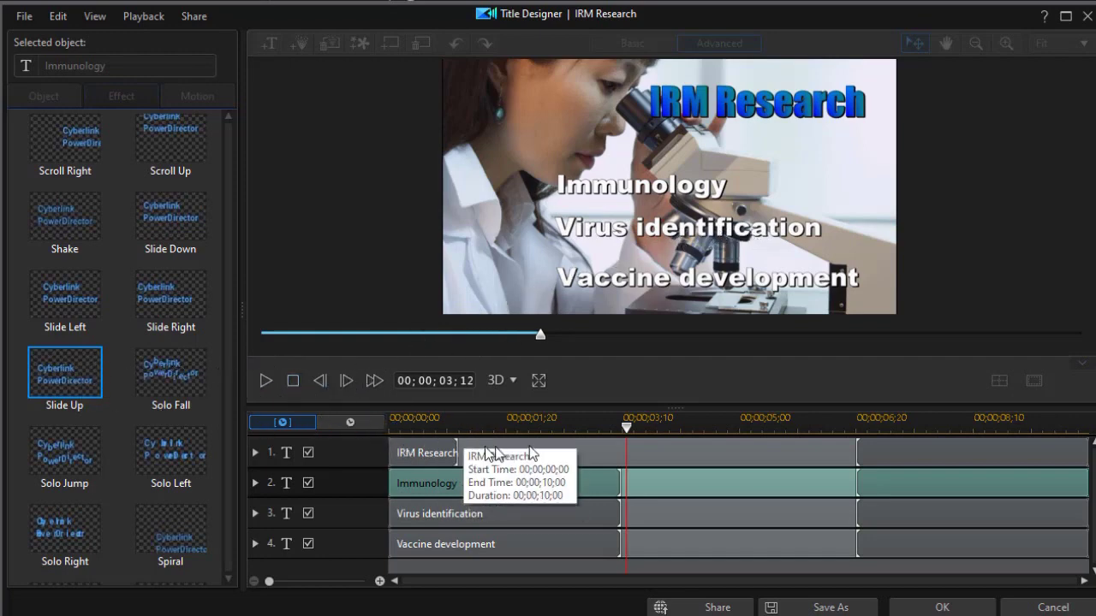
pyautogui.moveTo(626, 430)
pyautogui.mouseDown()
pyautogui.moveTo(446, 428)
pyautogui.moveTo(399, 454)
pyautogui.mouseUp()
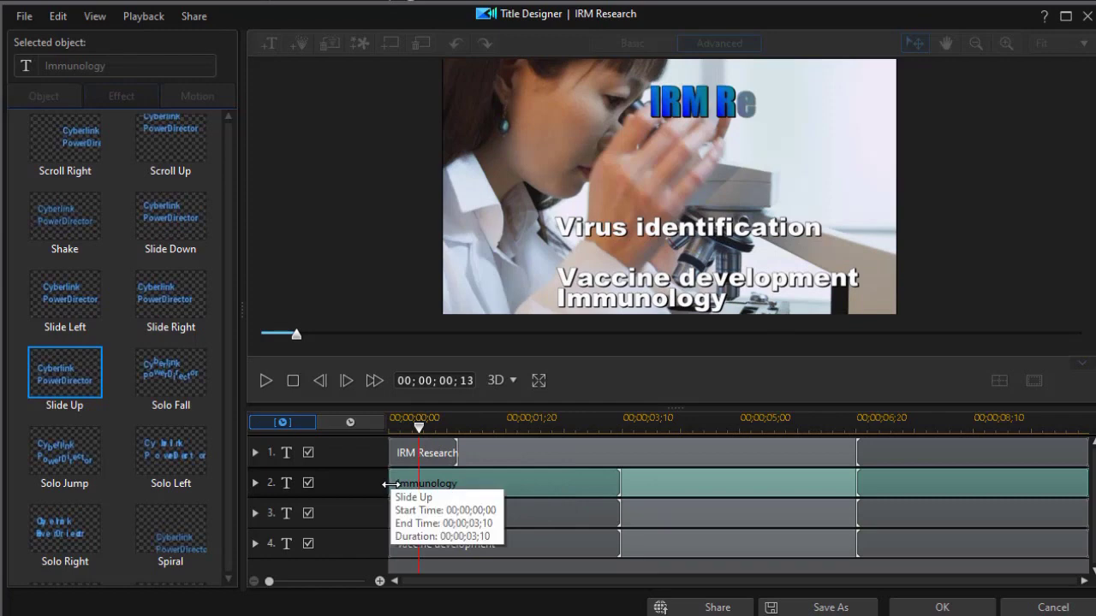
# Move the Immunology clip to start at 00;00;01;00 and scroll the effect list to the top
pyautogui.moveTo(391, 485); pyautogui.dragTo(460, 496)
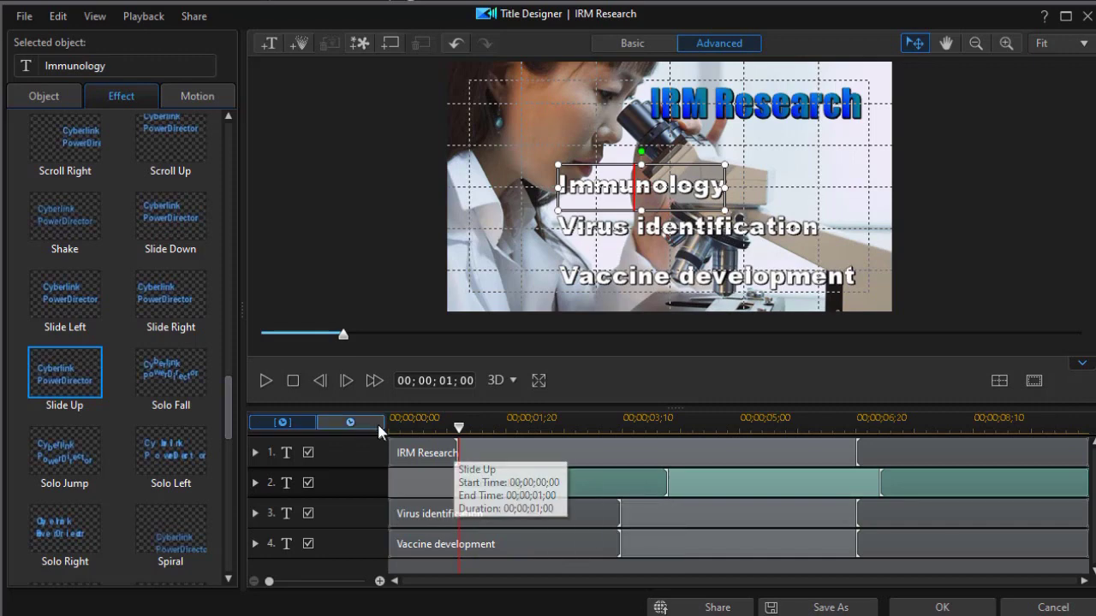
pyautogui.moveTo(230, 402); pyautogui.dragTo(232, 137)
# Delay Virus identification to start about two seconds in and Vaccine development about three
pyautogui.click(66, 216)
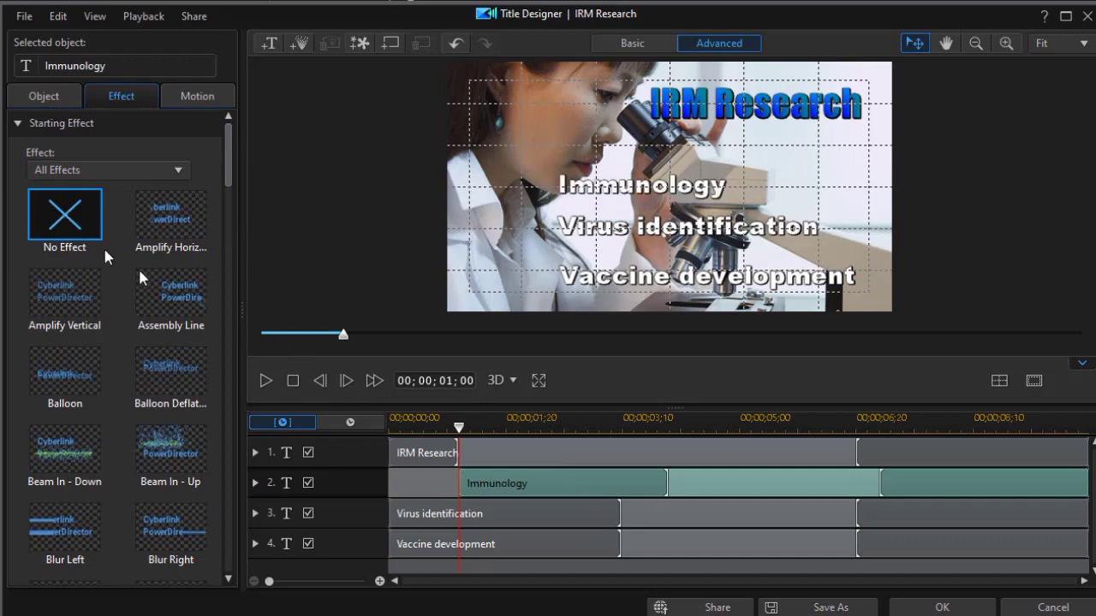
pyautogui.click(550, 476)
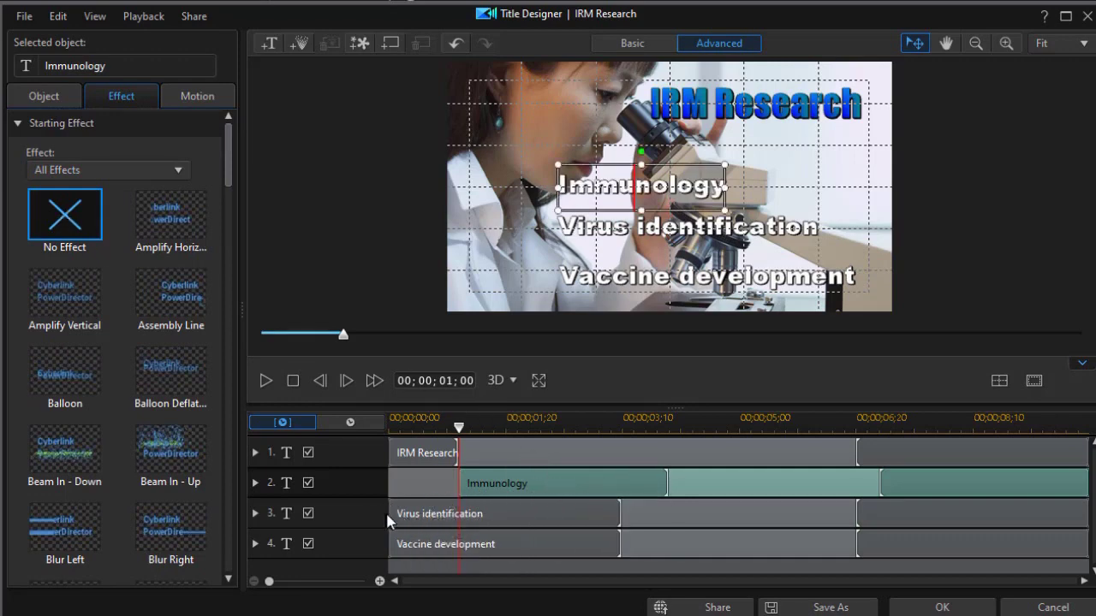
pyautogui.click(443, 519)
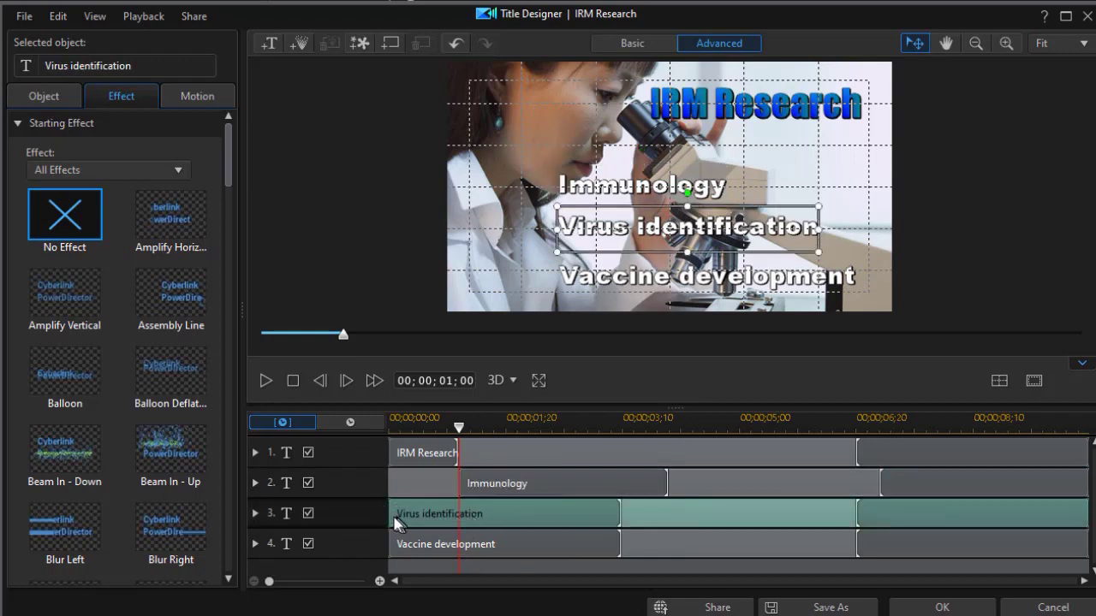
pyautogui.moveTo(390, 514); pyautogui.dragTo(526, 515)
pyautogui.click(396, 549)
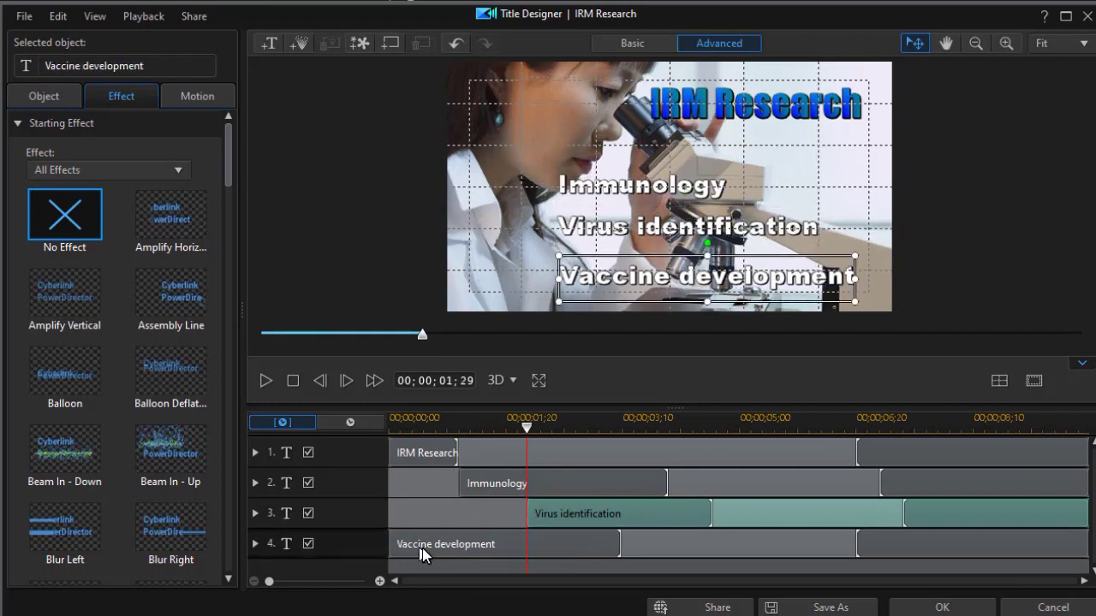
pyautogui.moveTo(392, 548); pyautogui.dragTo(598, 562)
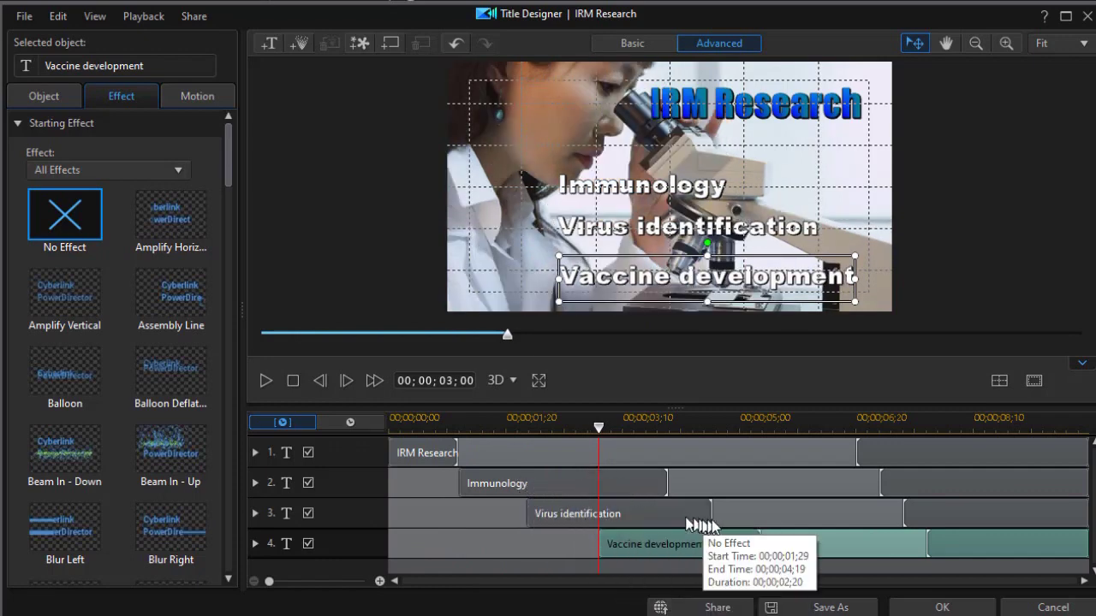
pyautogui.click(512, 485)
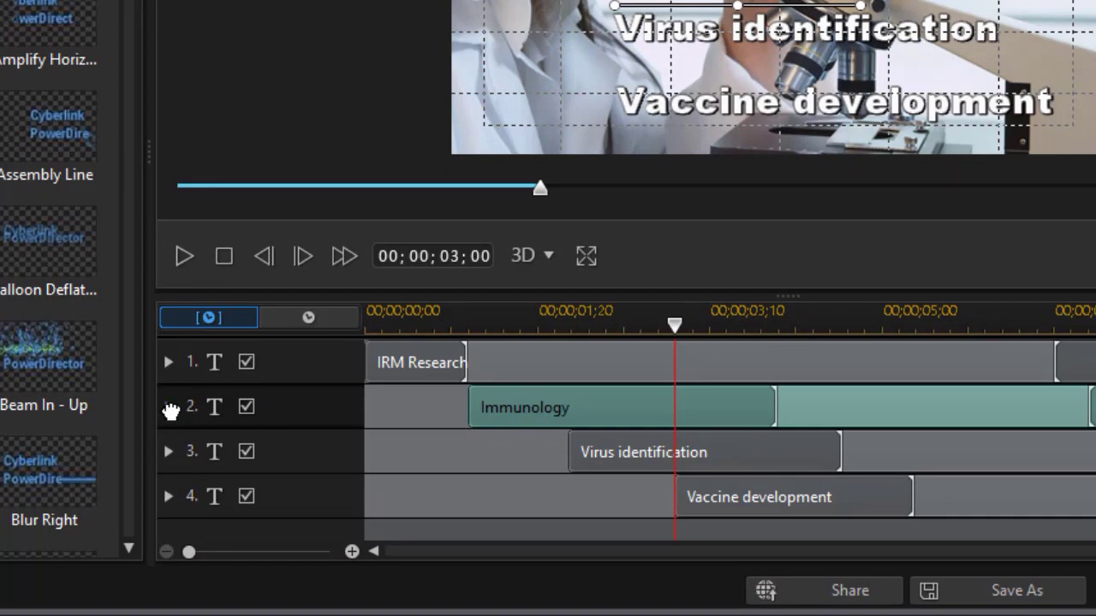
# Expand Immunology's keyframe lanes and move the playhead back toward its start
pyautogui.click(169, 408)
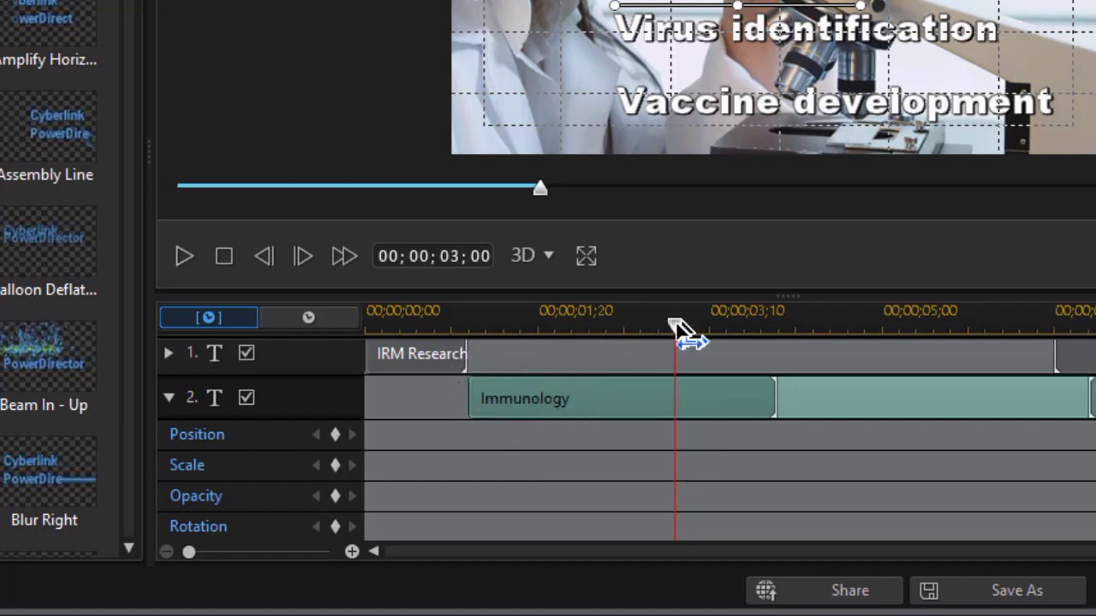
pyautogui.moveTo(676, 324); pyautogui.dragTo(569, 374)
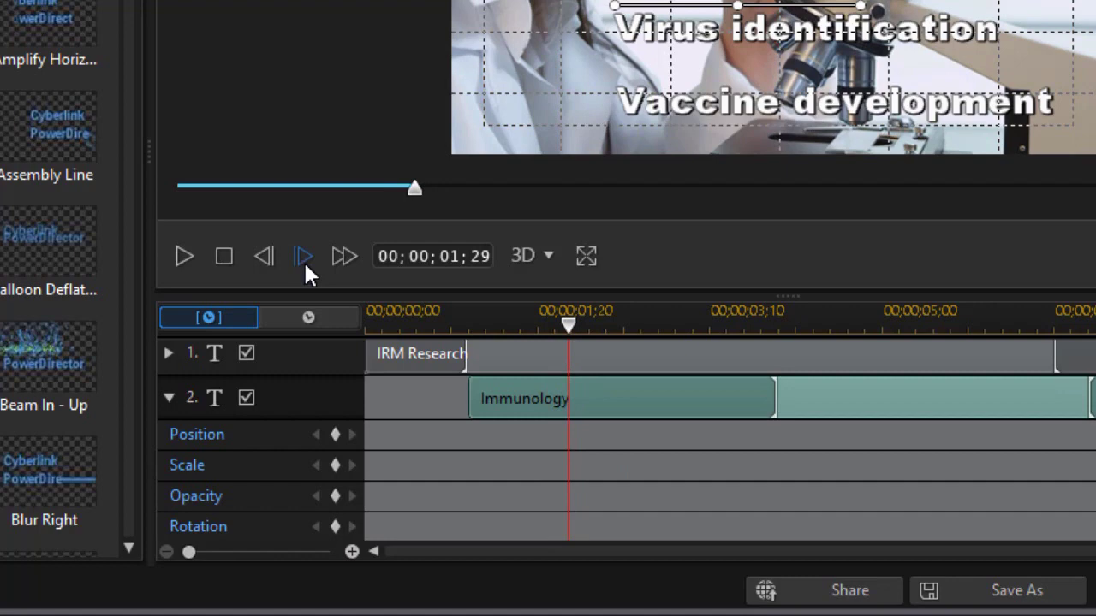
# Keyframe Immunology's Scale and Opacity at 00;00;02;00, then add keyframes at 00;00;01;00
pyautogui.click(305, 259)
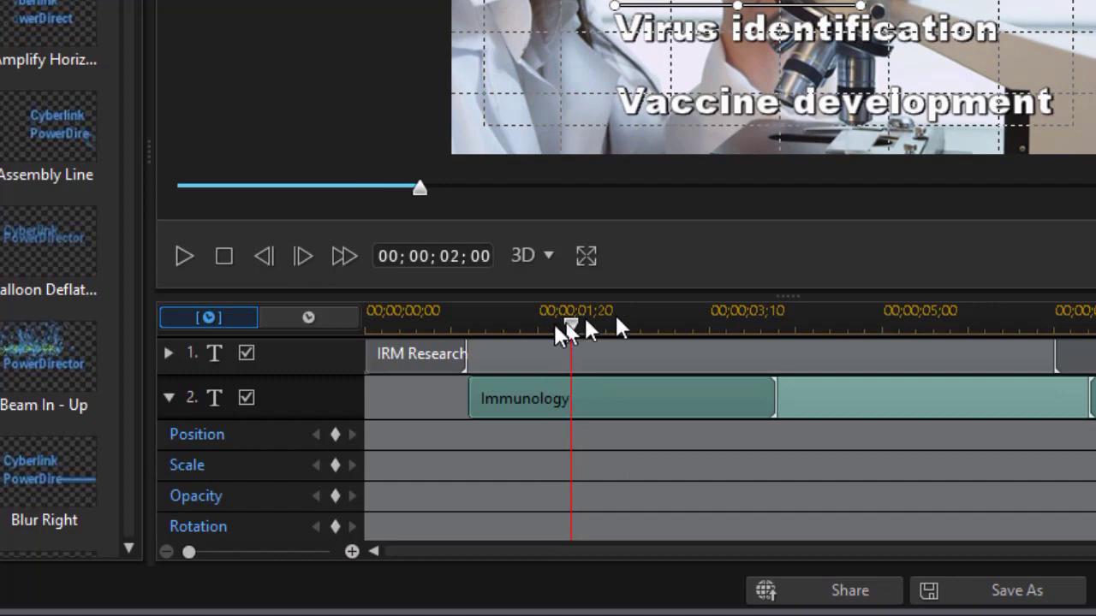
pyautogui.click(335, 467)
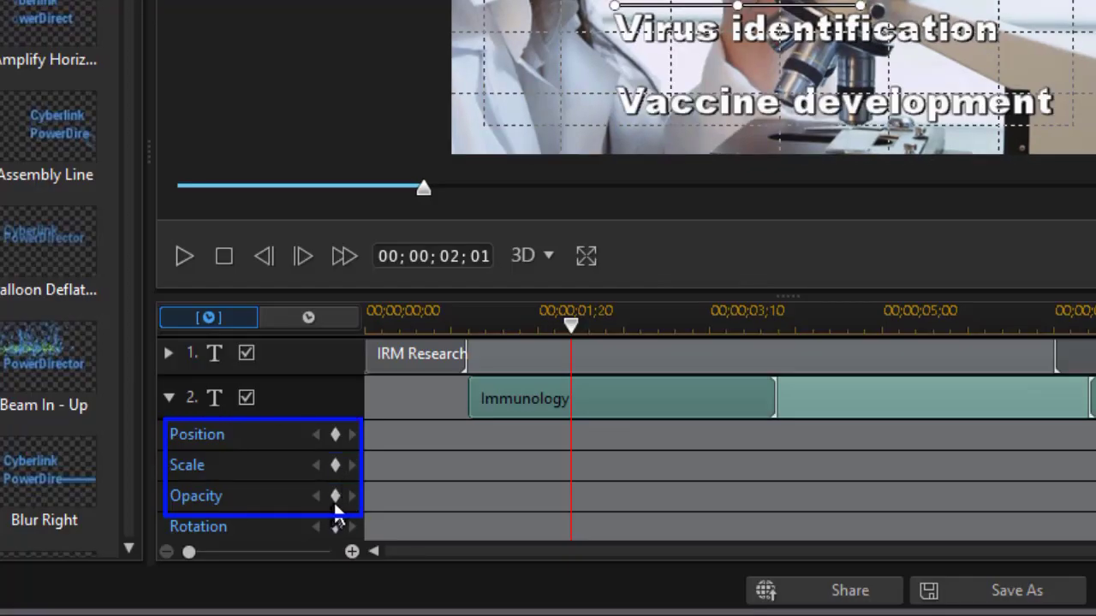
pyautogui.click(335, 501)
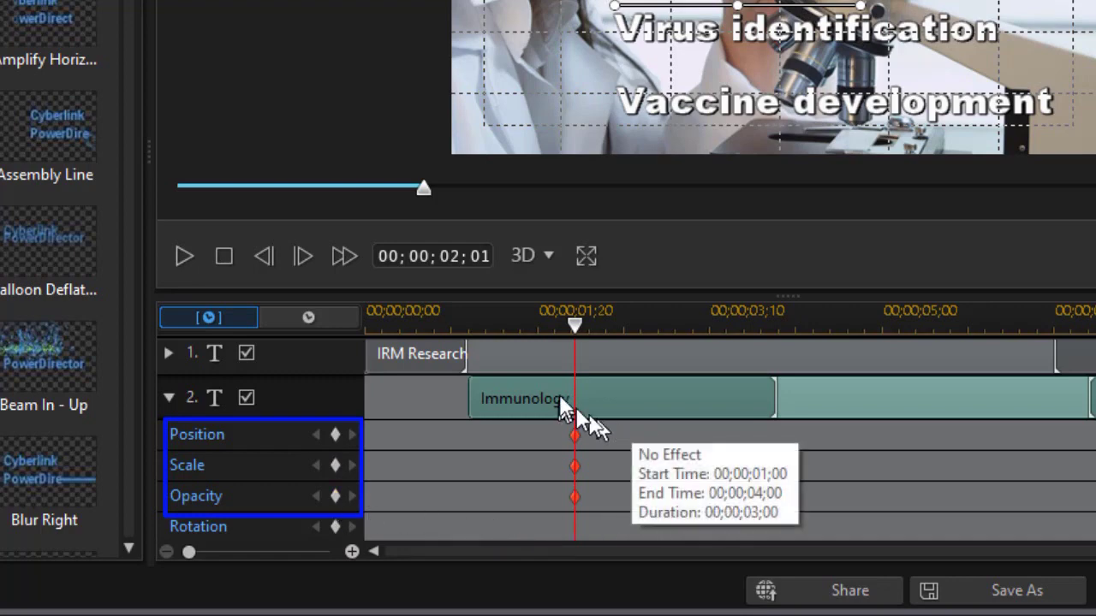
pyautogui.moveTo(578, 327); pyautogui.dragTo(468, 344)
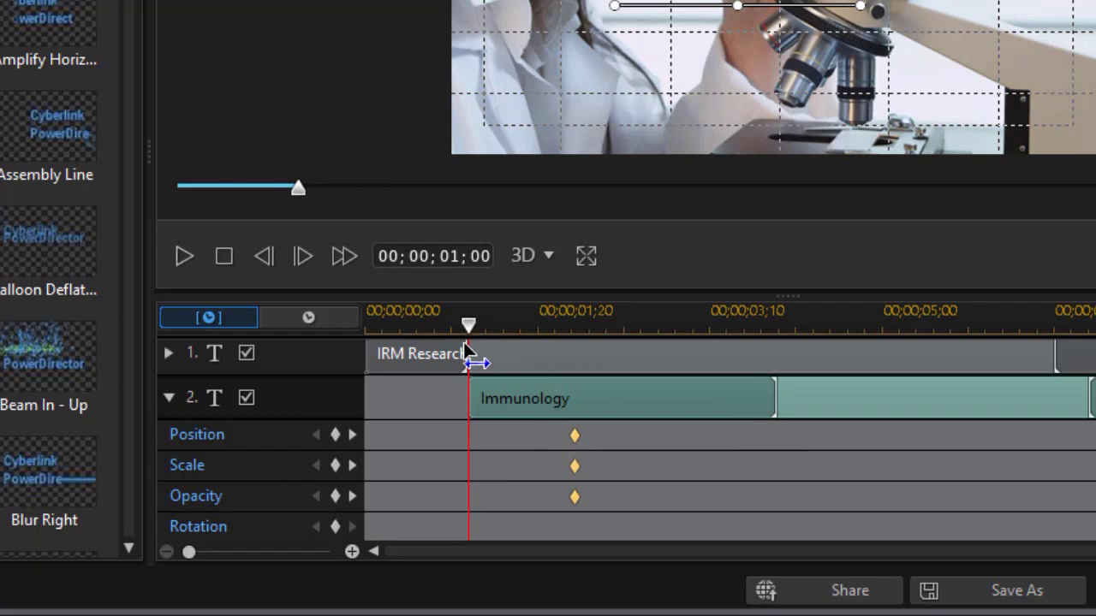
pyautogui.click(334, 436)
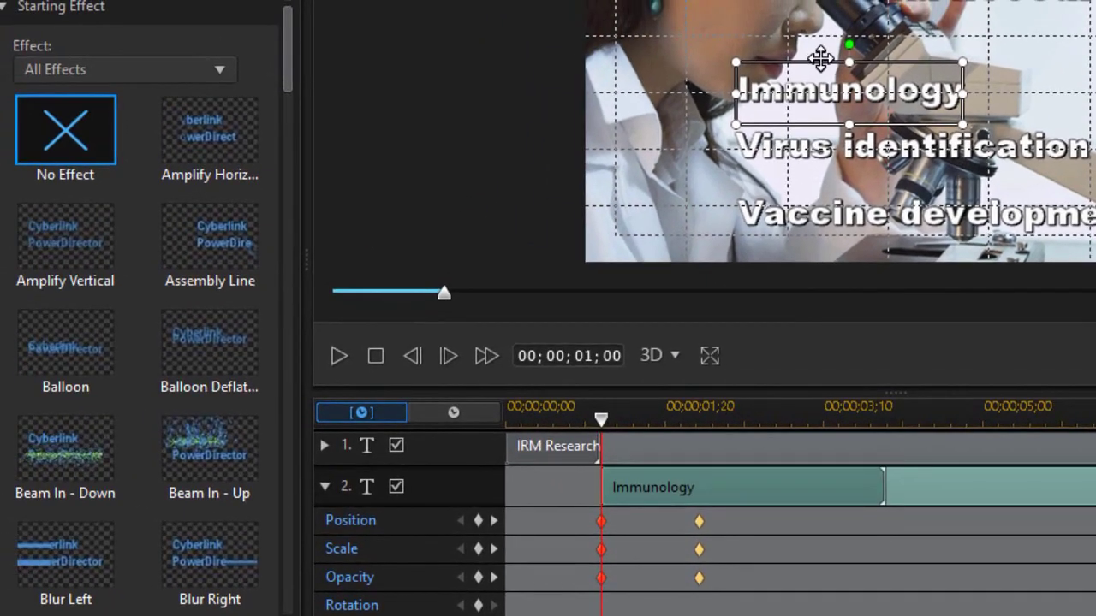
# At the first keyframe, drag Immunology down onto the Virus identification line
pyautogui.moveTo(820, 59); pyautogui.dragTo(809, 112)
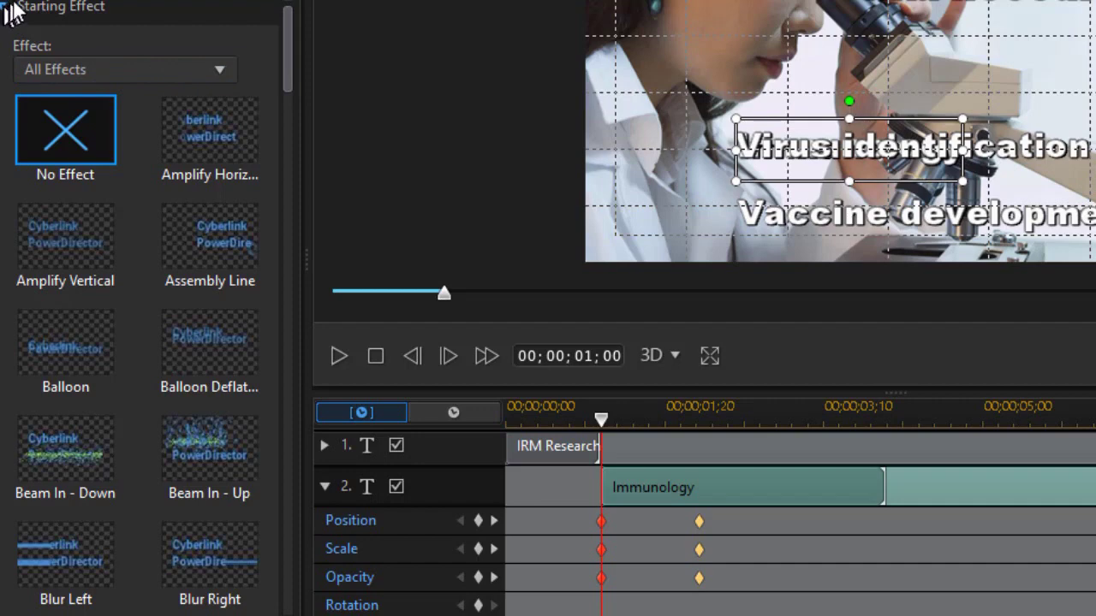
# Start Immunology at a proportional 0.69 scale and 0% opacity in Object Settings
pyautogui.click(26, 1)
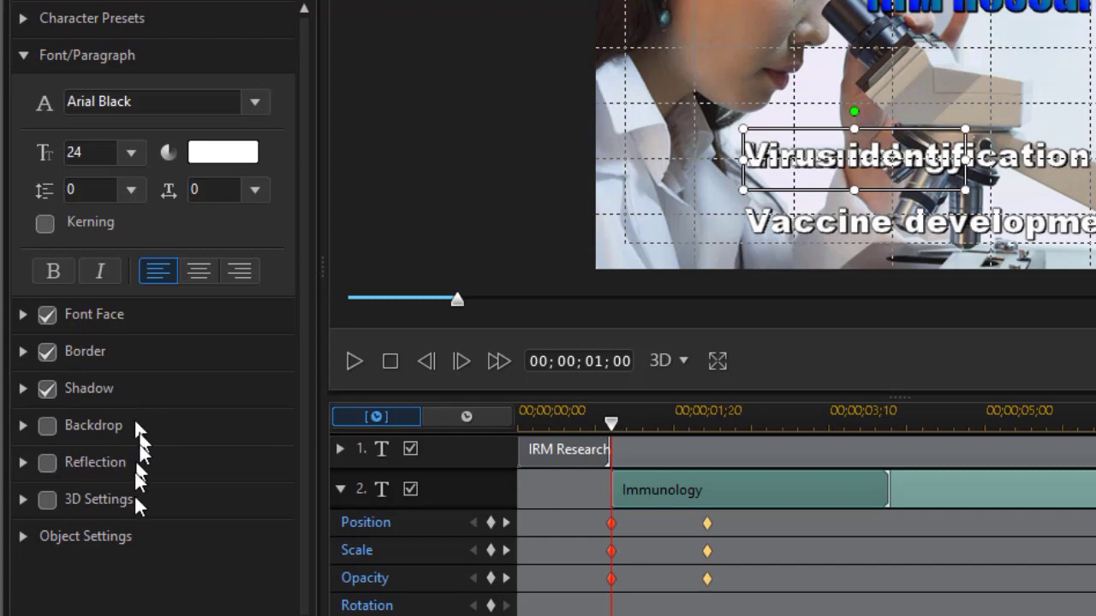
pyautogui.click(23, 547)
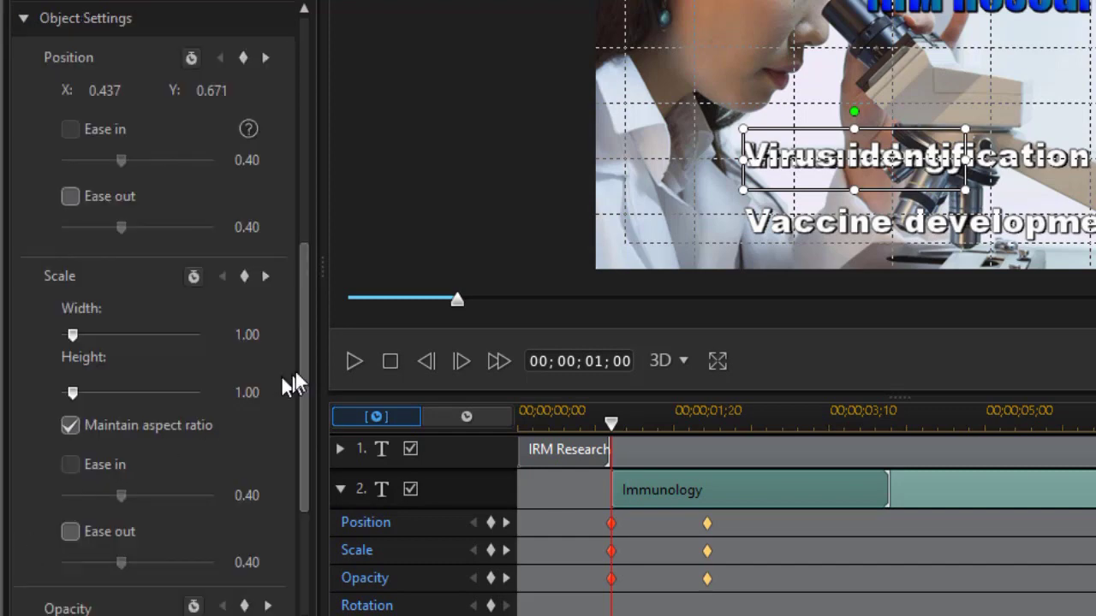
pyautogui.moveTo(301, 374); pyautogui.dragTo(300, 345)
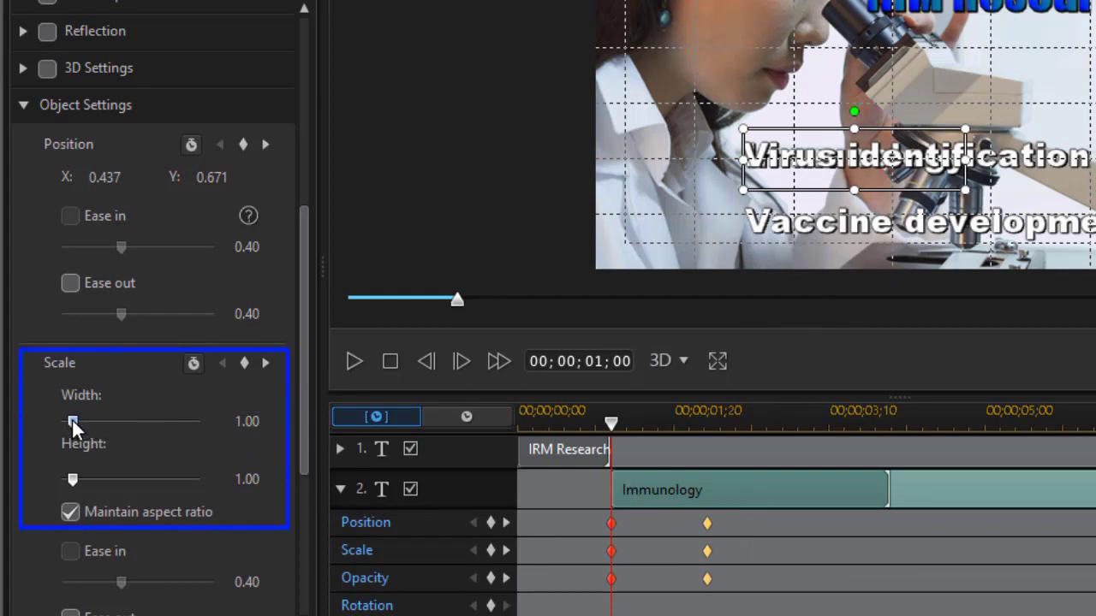
pyautogui.moveTo(72, 420); pyautogui.dragTo(68, 423)
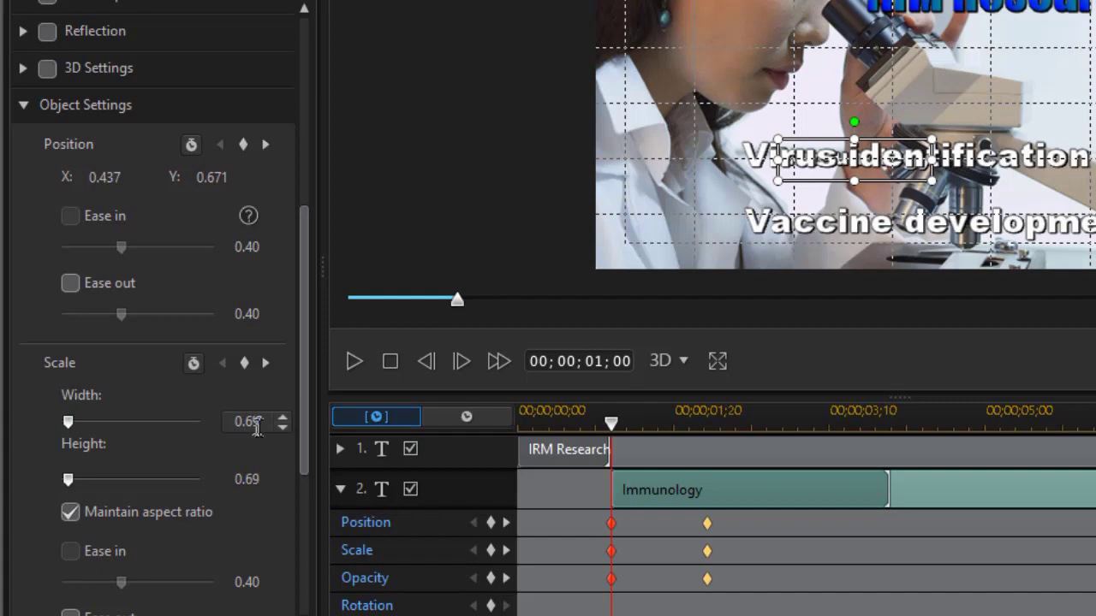
pyautogui.click(70, 512)
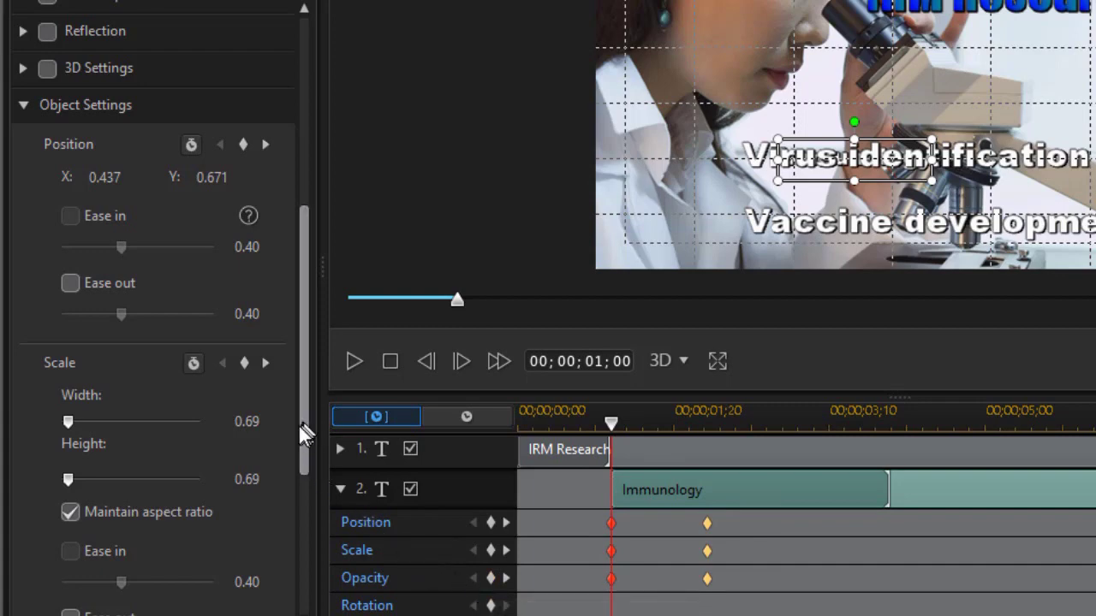
pyautogui.moveTo(300, 428); pyautogui.dragTo(296, 582)
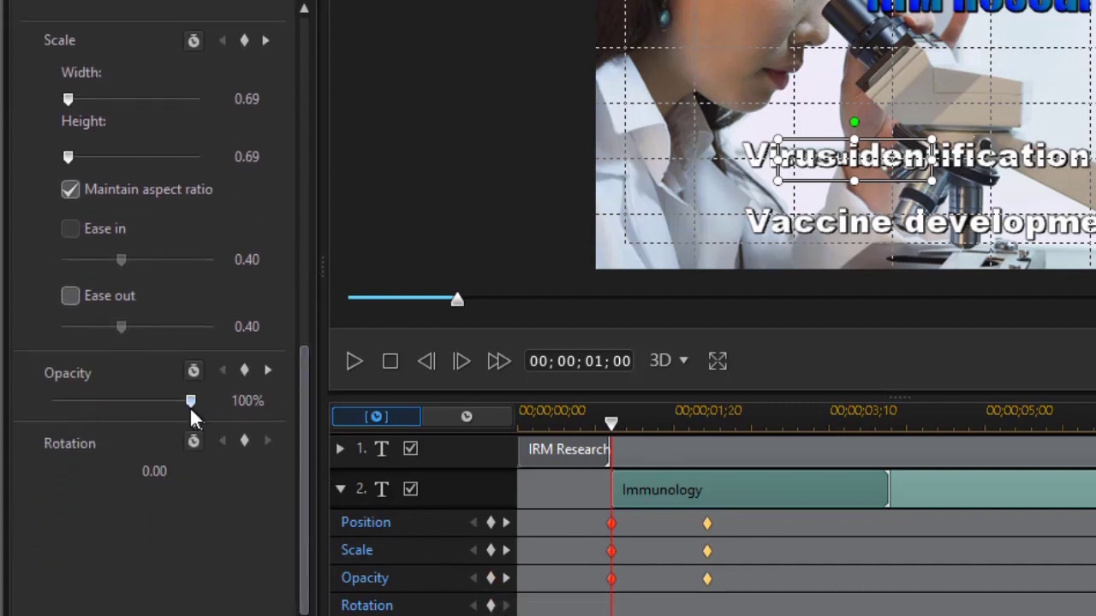
pyautogui.moveTo(189, 402); pyautogui.dragTo(34, 418)
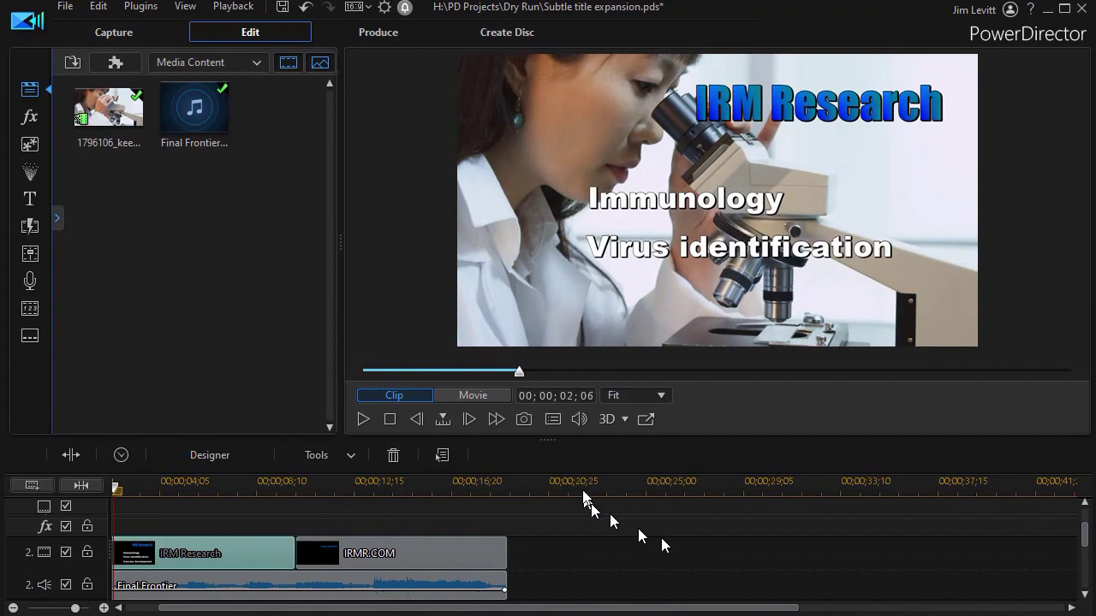
# Play the whole movie from the beginning to watch the subtitles appear in turn
pyautogui.click(466, 396)
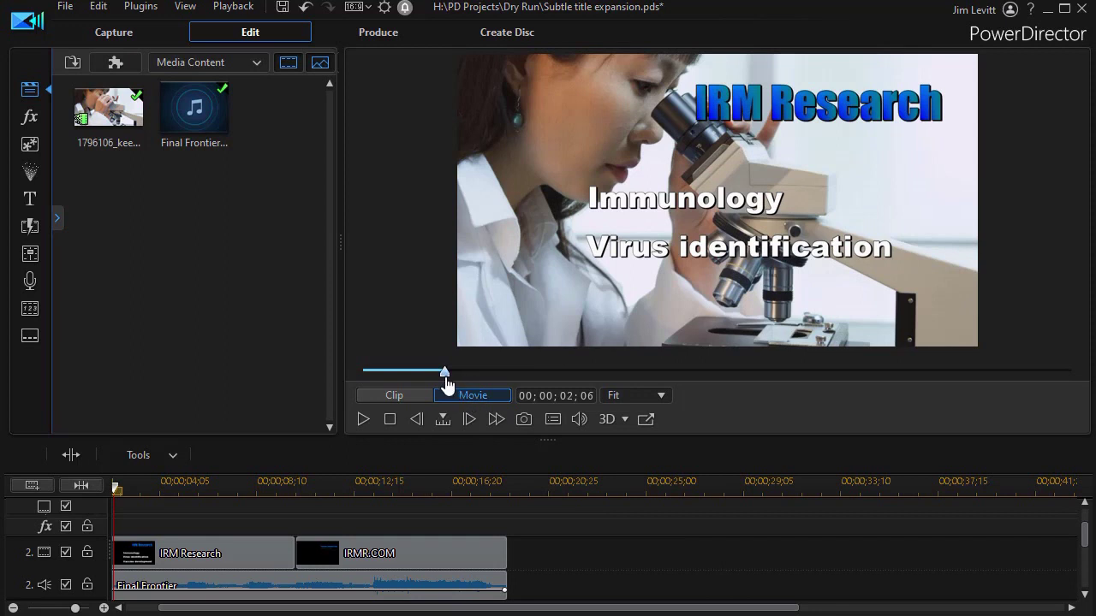
pyautogui.moveTo(445, 377); pyautogui.dragTo(325, 385)
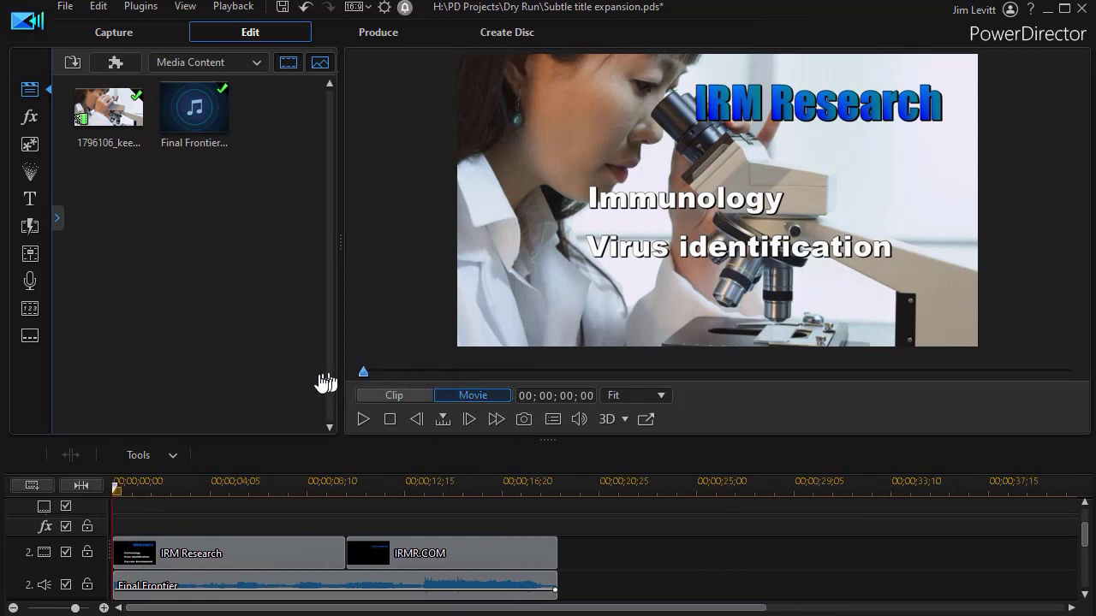
pyautogui.click(361, 419)
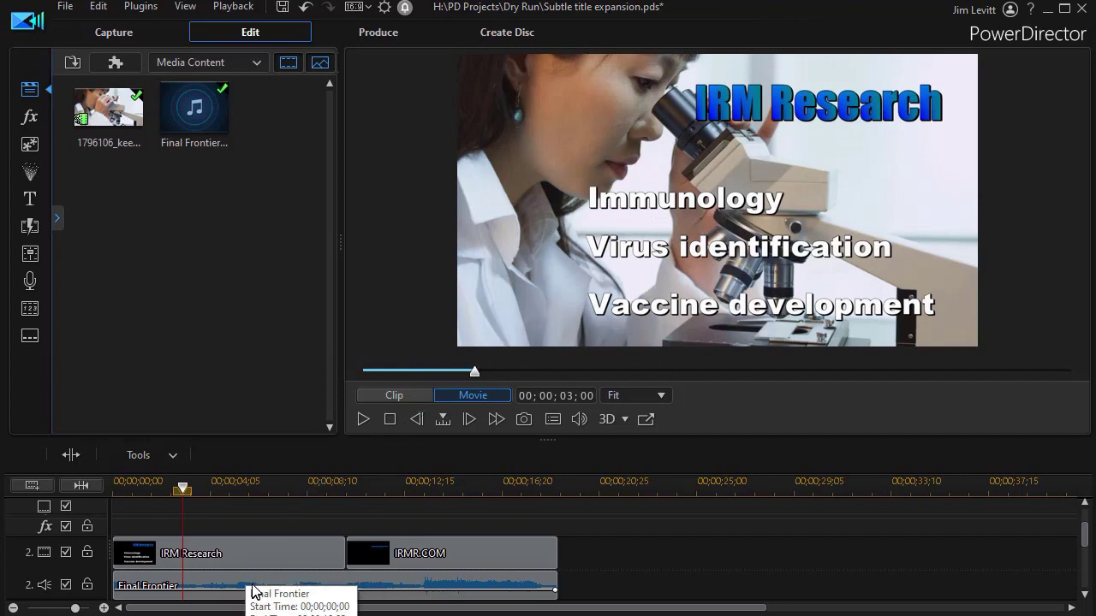
# Reopen the IRM Research title clip in the Title Designer
pyautogui.click(259, 554)
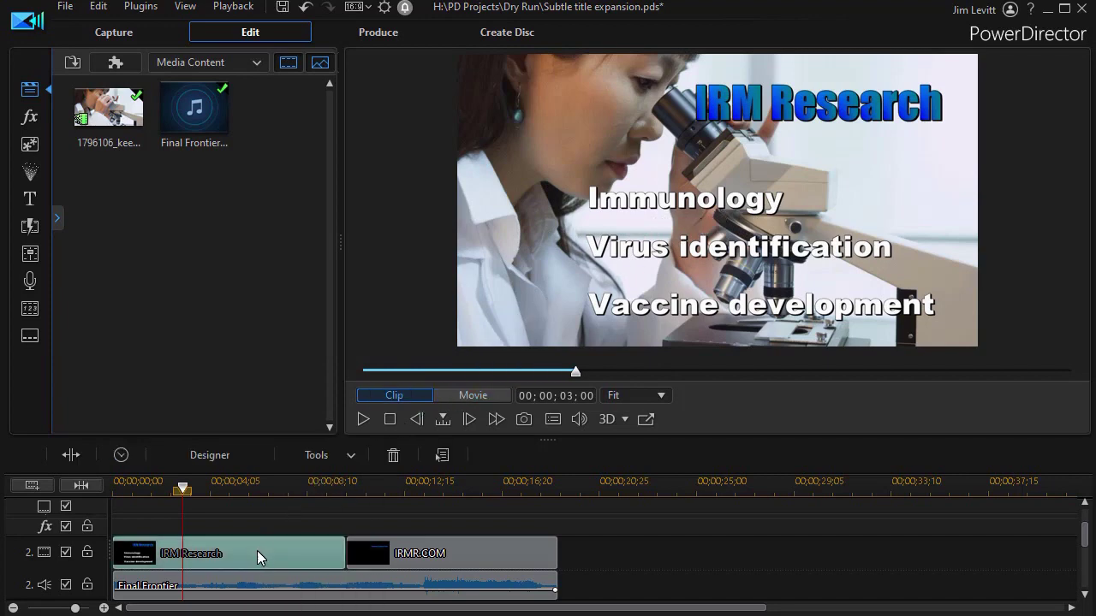
pyautogui.doubleClick(258, 549)
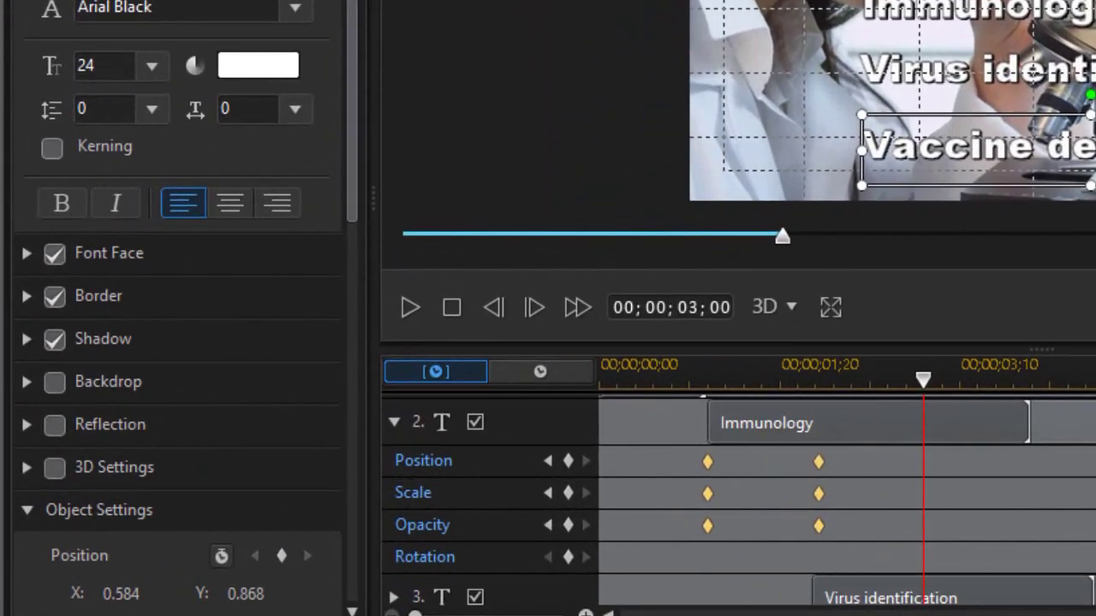
pyautogui.scroll(-2, 739, 500)
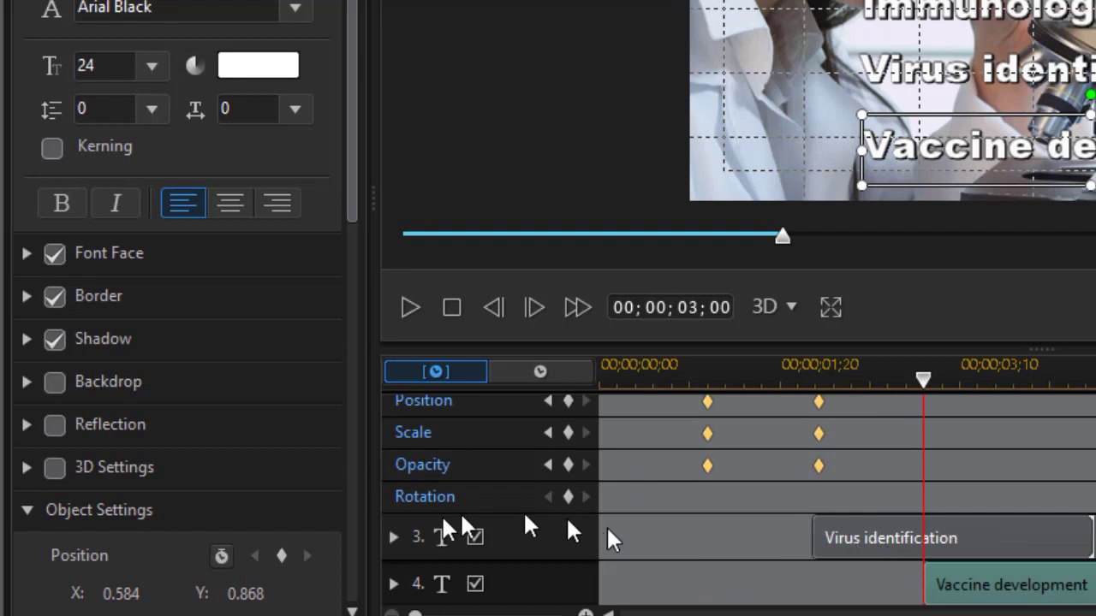
pyautogui.scroll(3, 502, 467)
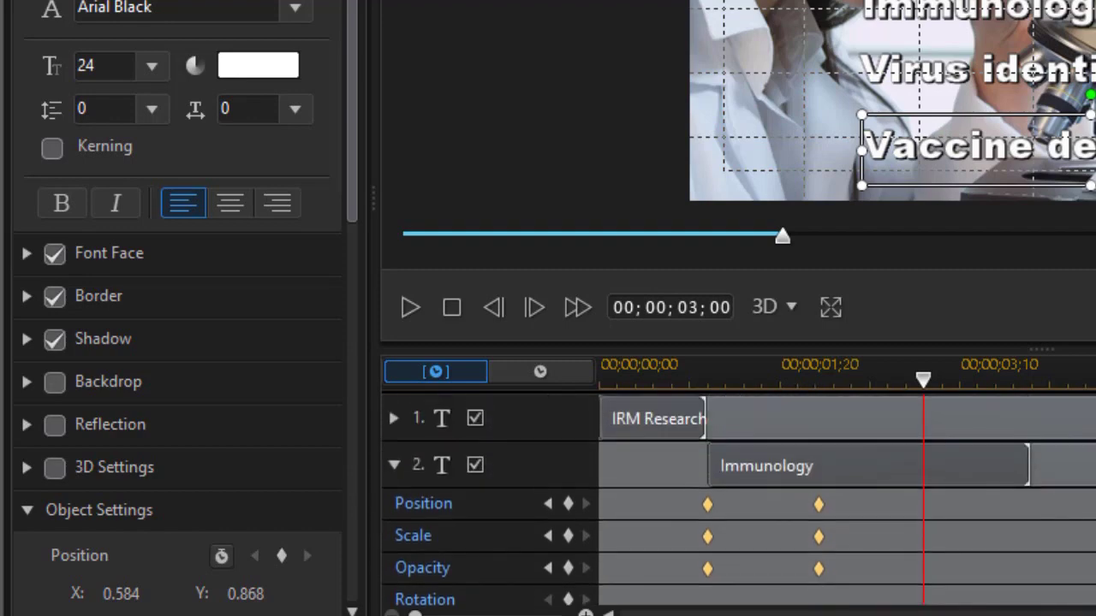
# Add Position and Scale keyframes to Virus identification at its 00;00;02;00 start
pyautogui.click(395, 463)
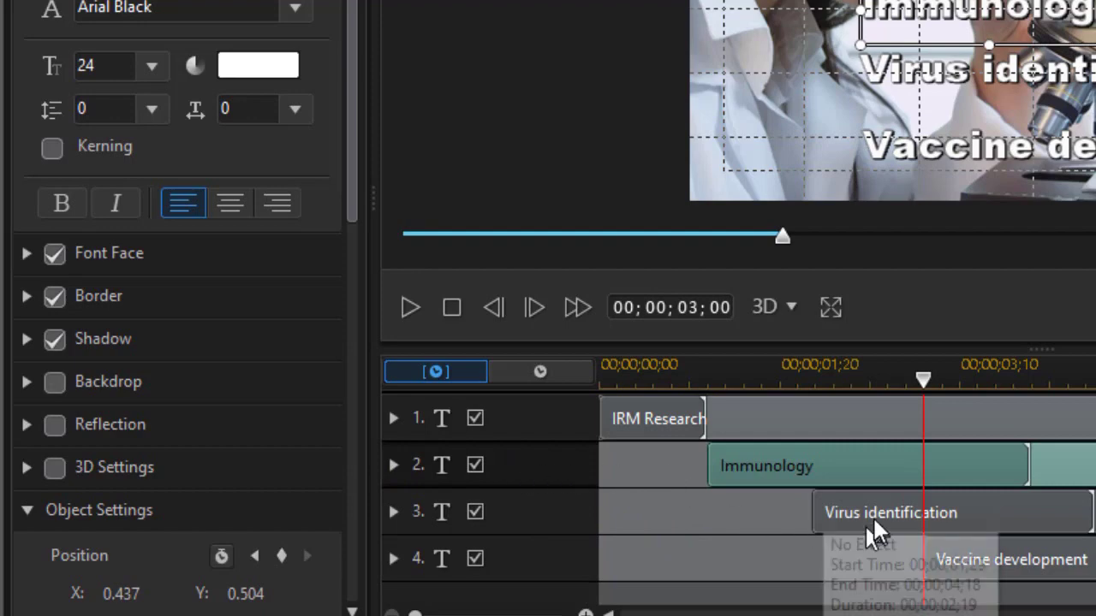
pyautogui.click(393, 516)
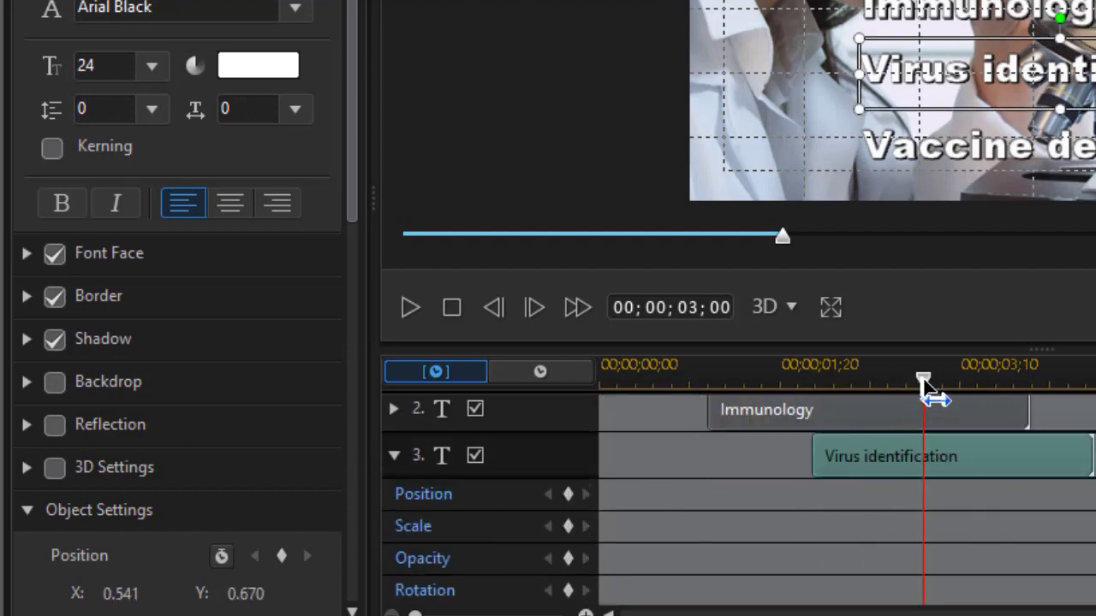
pyautogui.moveTo(923, 379); pyautogui.dragTo(813, 420)
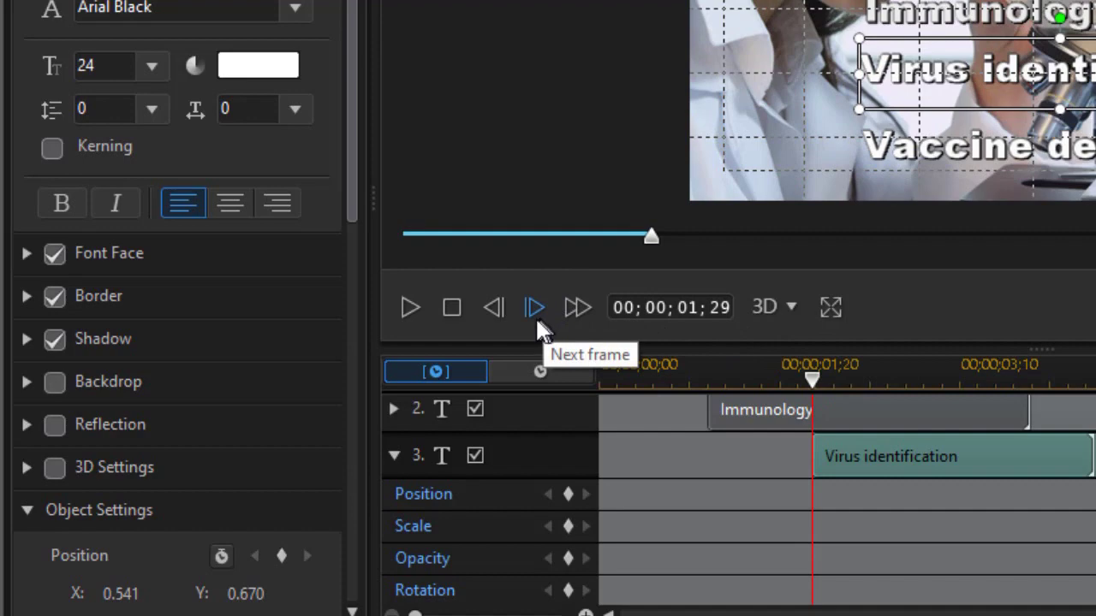
pyautogui.click(568, 495)
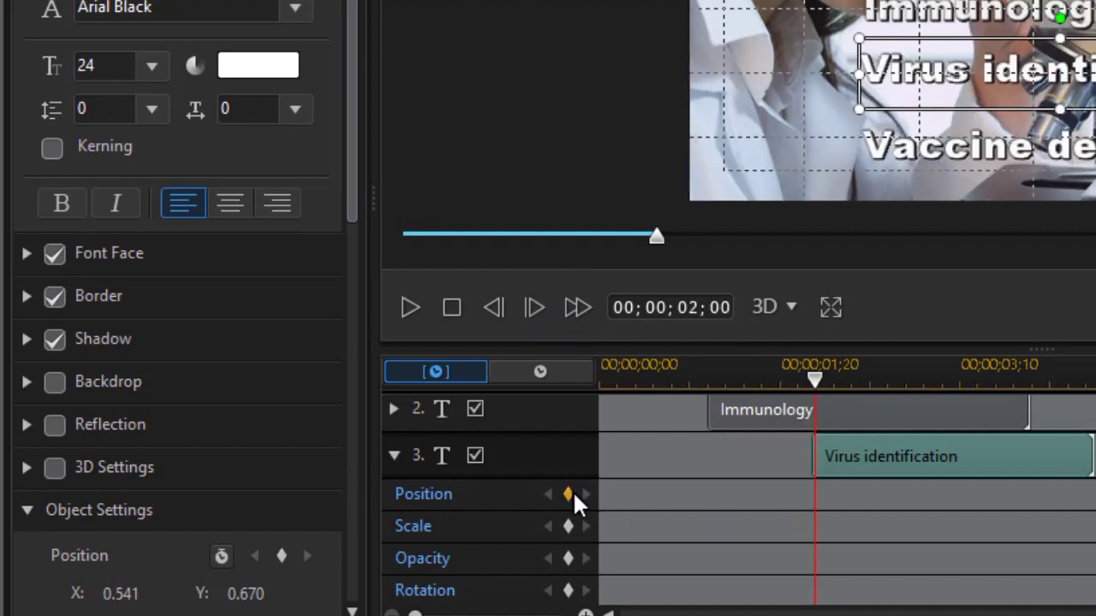
pyautogui.click(568, 527)
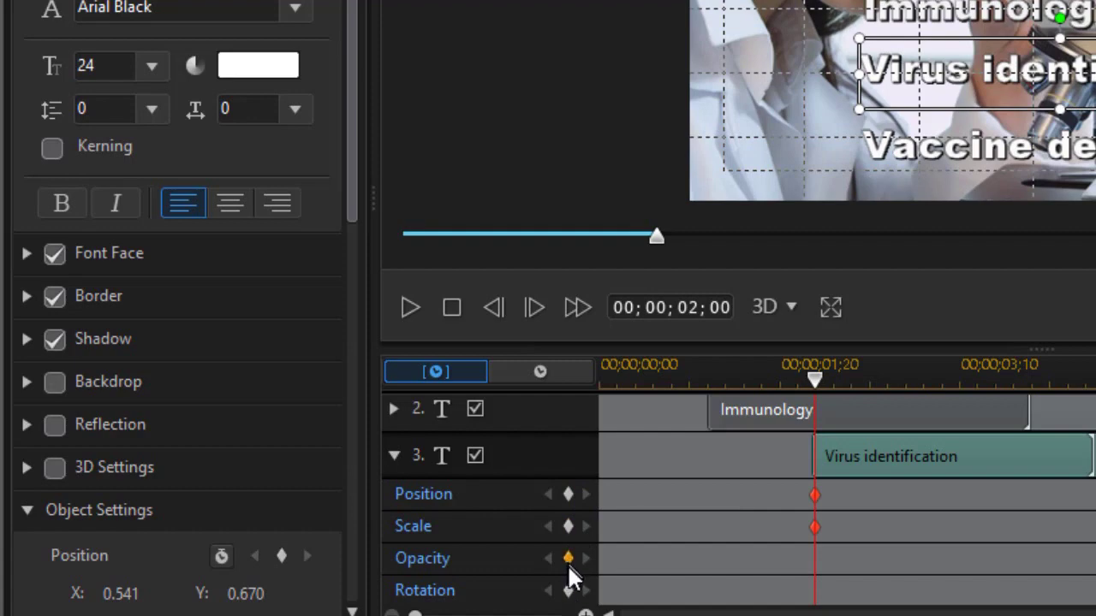
# Add a keyframe for Virus identification at 00;00;03;00
pyautogui.moveTo(818, 382); pyautogui.dragTo(937, 440)
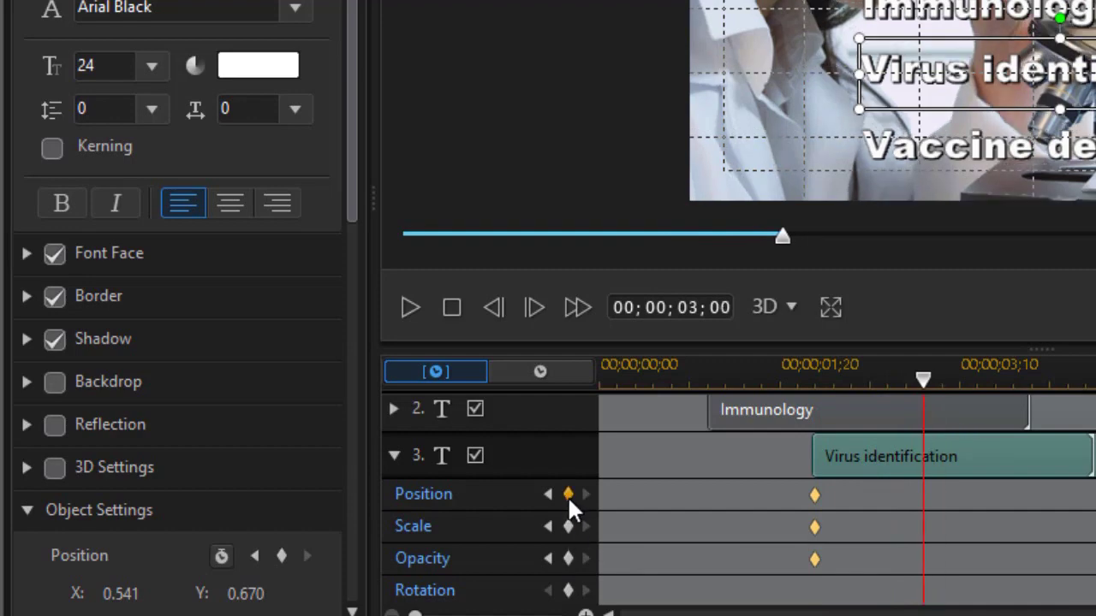
pyautogui.click(568, 559)
pyautogui.click(547, 526)
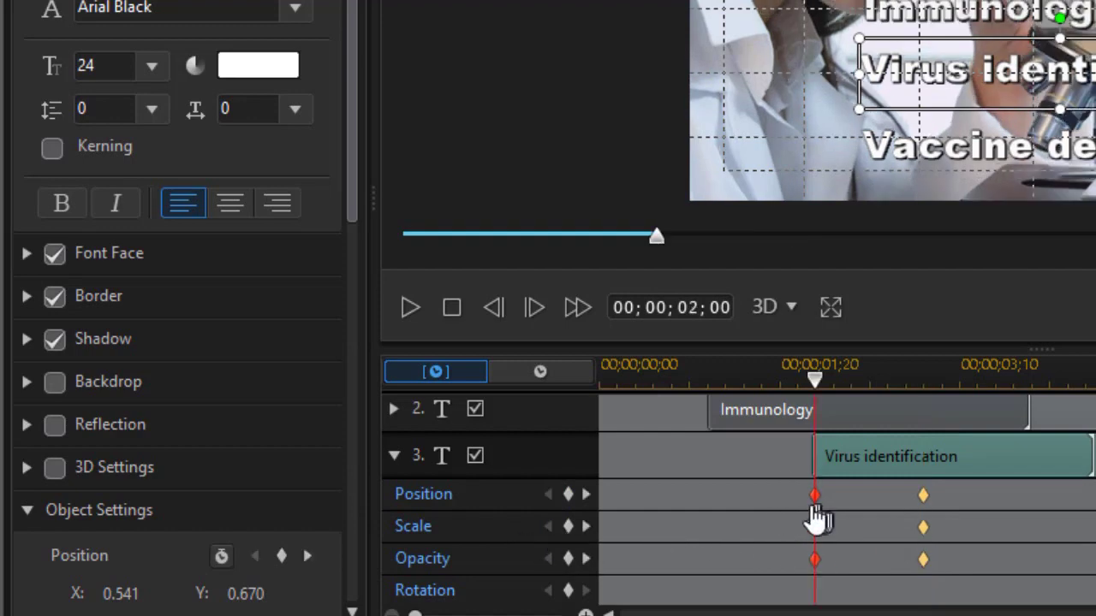
# At 00;00;02;00, move Virus identification lower with 0.69 scale and 0% opacity
pyautogui.click(1011, 34)
pyautogui.moveTo(1010, 34); pyautogui.dragTo(1004, 61)
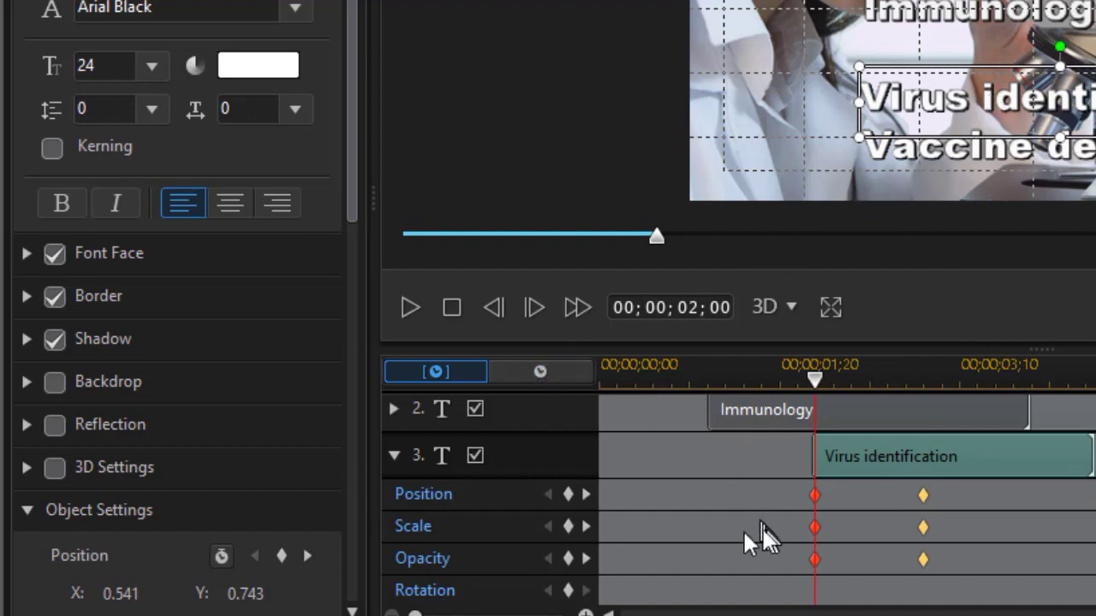
pyautogui.moveTo(355, 208); pyautogui.dragTo(358, 495)
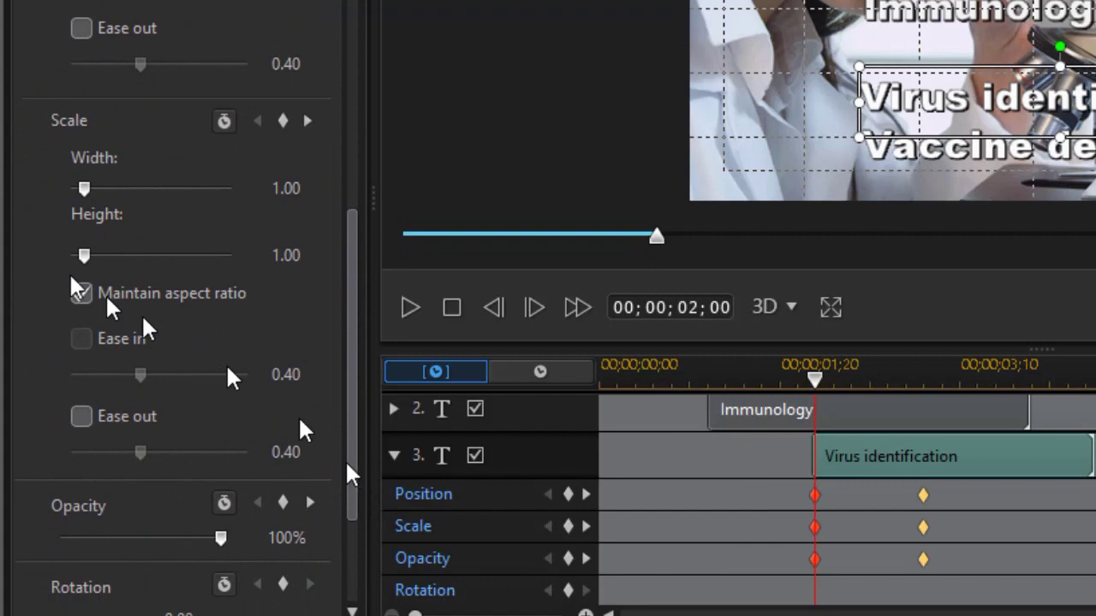
pyautogui.moveTo(80, 189); pyautogui.dragTo(78, 192)
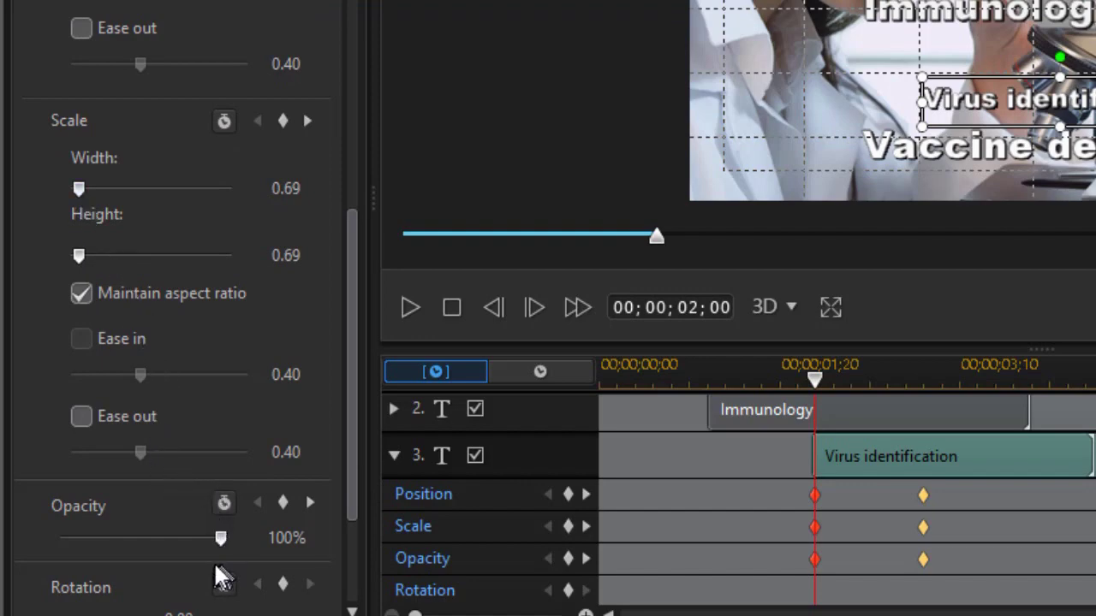
pyautogui.moveTo(216, 535); pyautogui.dragTo(36, 523)
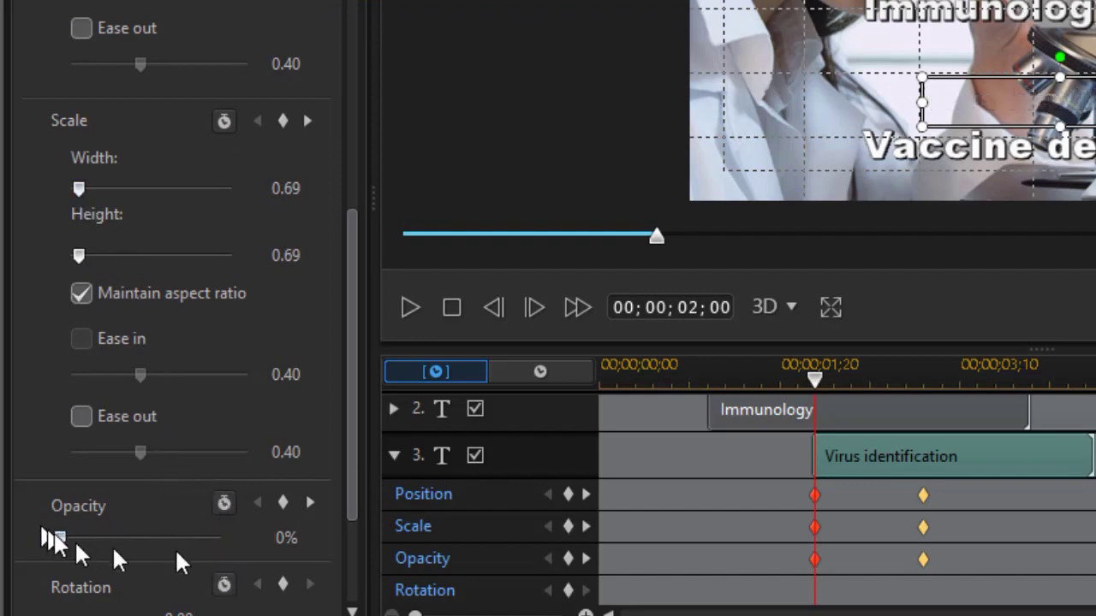
pyautogui.click(395, 455)
# Add Position and Scale keyframes to Vaccine development at its 00;00;03;00 start
pyautogui.click(968, 561)
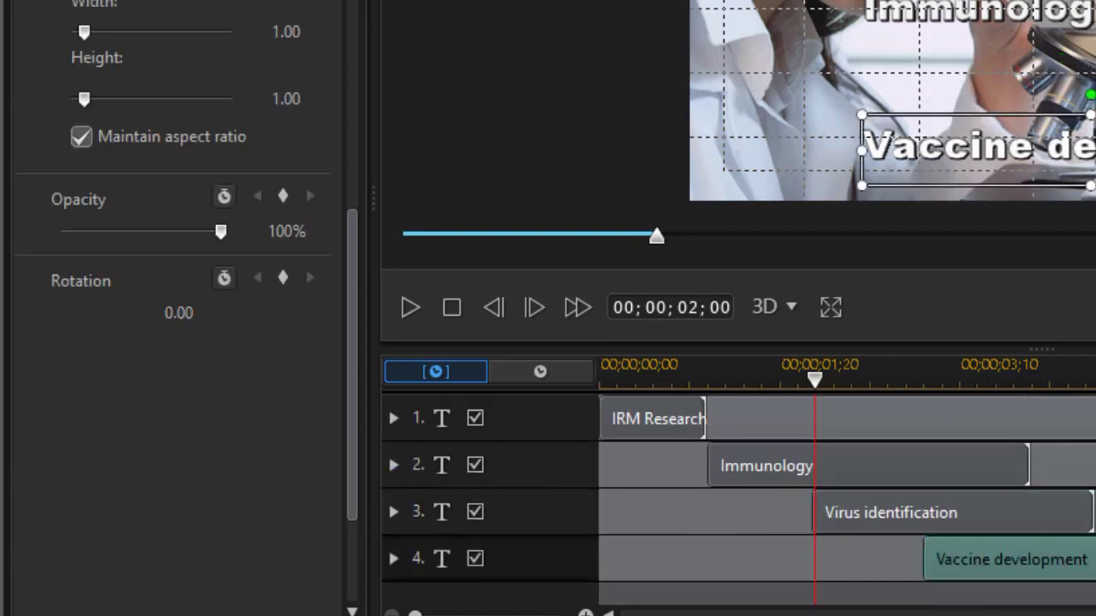
pyautogui.click(393, 558)
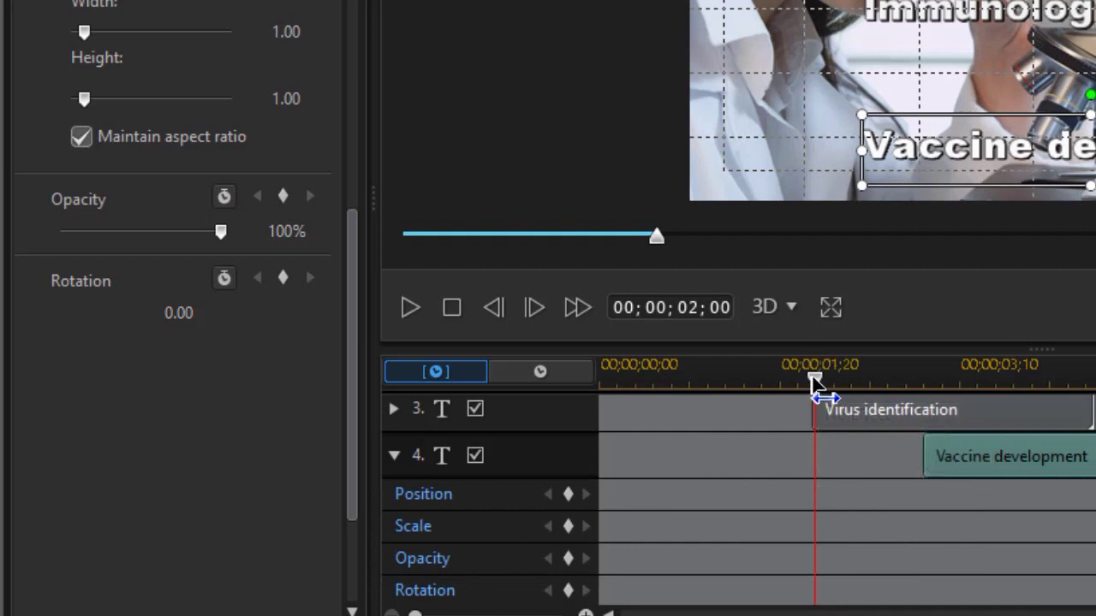
pyautogui.moveTo(814, 379); pyautogui.dragTo(921, 432)
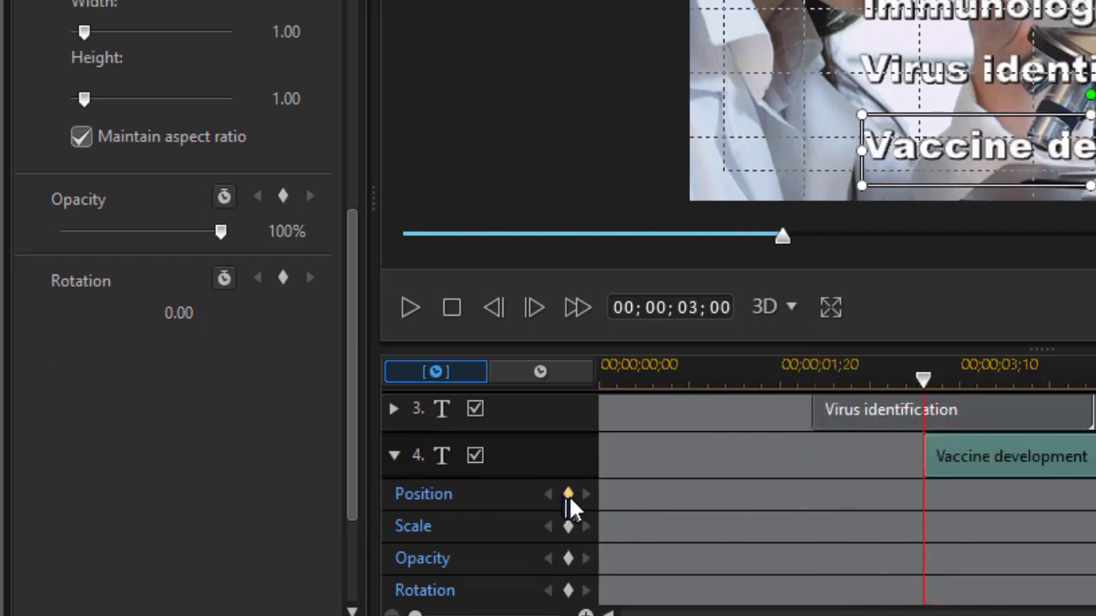
pyautogui.click(568, 526)
pyautogui.click(567, 559)
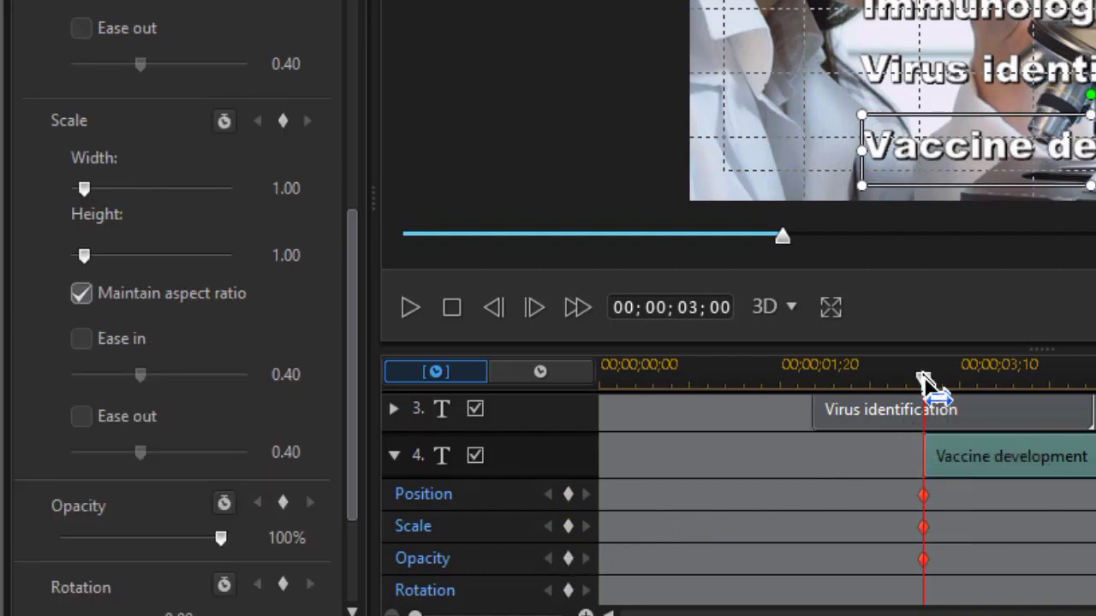
# Add Position, Scale and Opacity keyframes for Vaccine development at 00;00;04;00
pyautogui.moveTo(924, 380); pyautogui.dragTo(1035, 398)
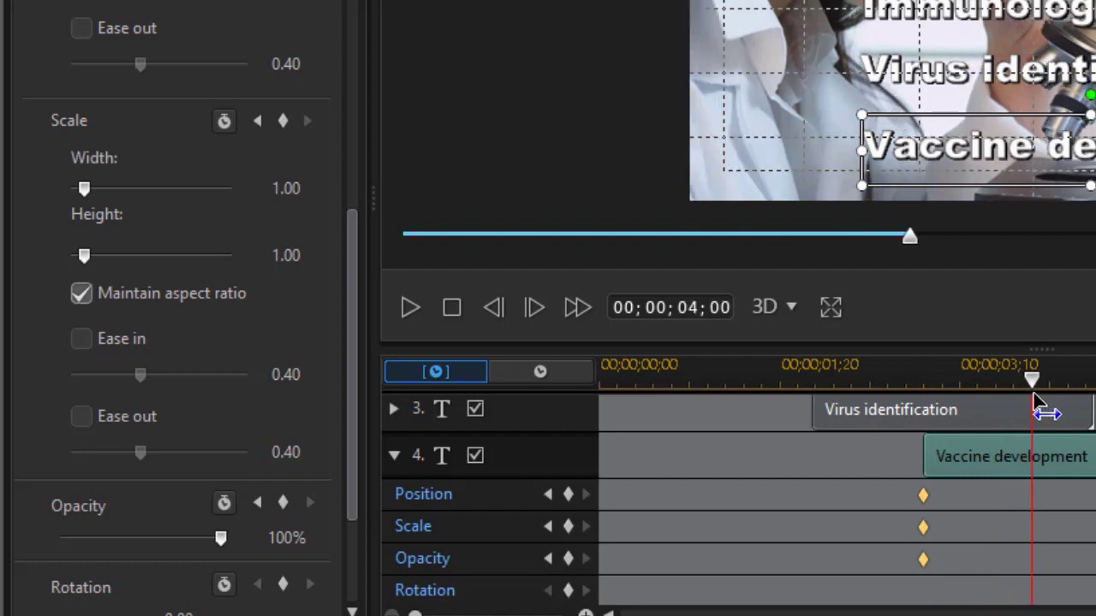
pyautogui.press(',')
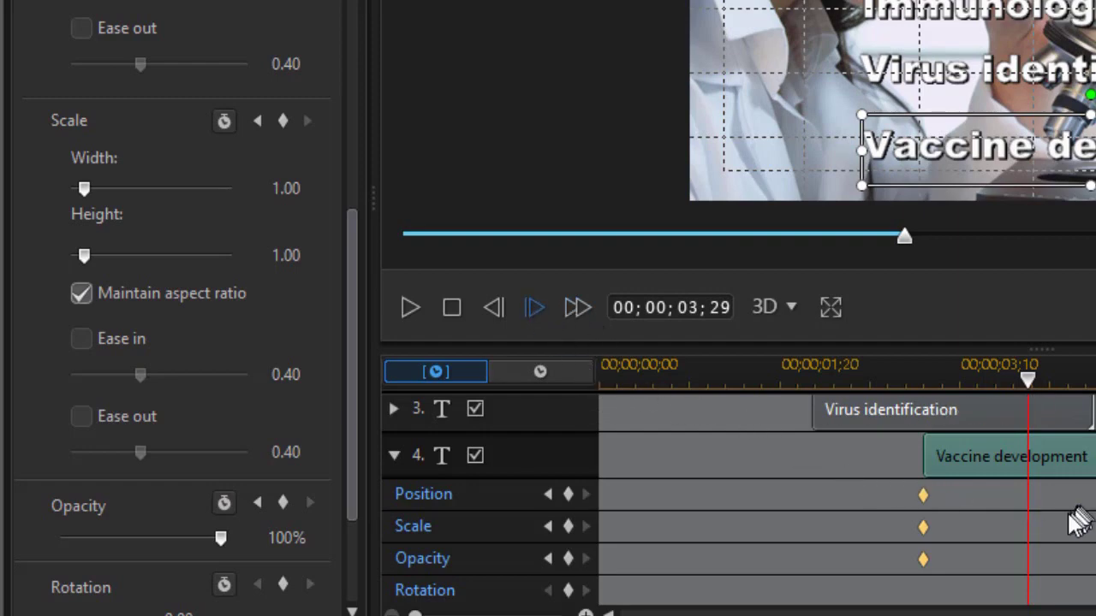
pyautogui.click(566, 524)
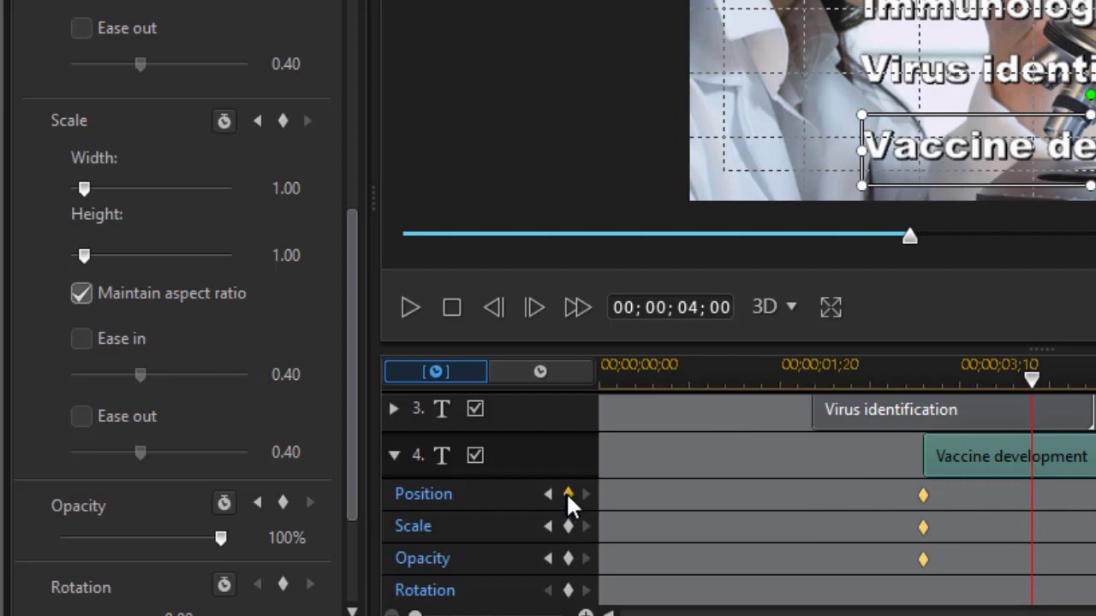
pyautogui.click(567, 494)
pyautogui.click(567, 527)
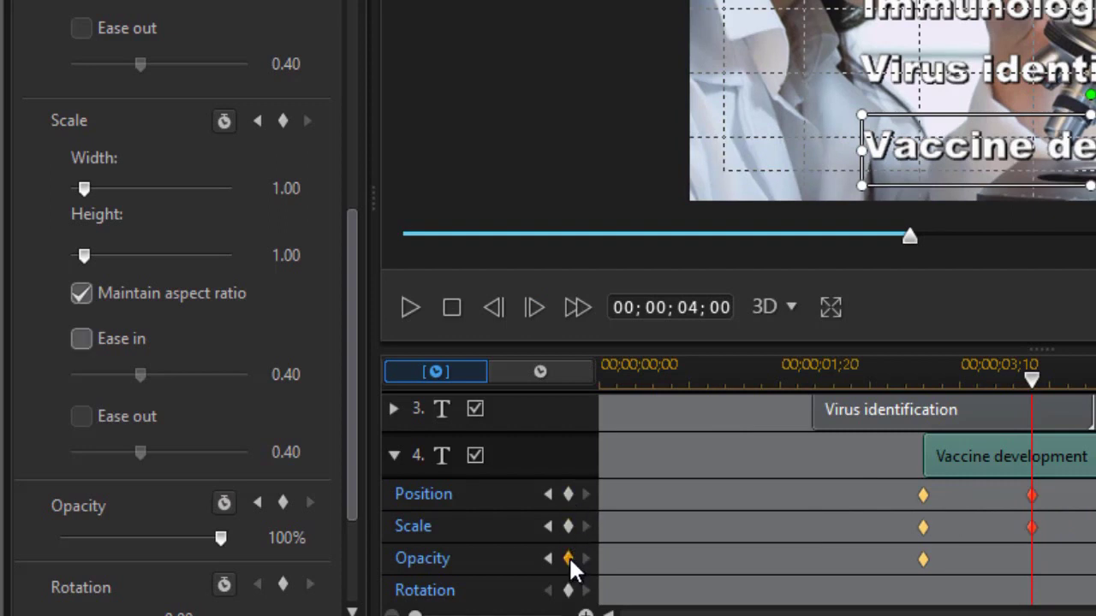
pyautogui.click(567, 557)
# At 00;00;03;00, move Vaccine development lower with 0.69 scale and 0% opacity
pyautogui.click(549, 528)
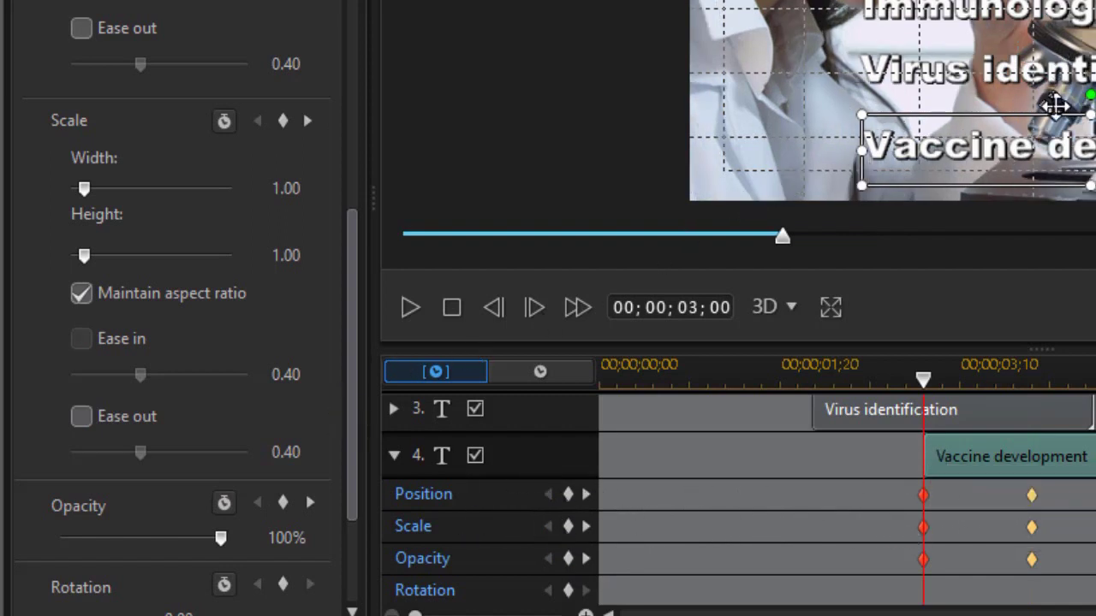
pyautogui.click(1008, 109)
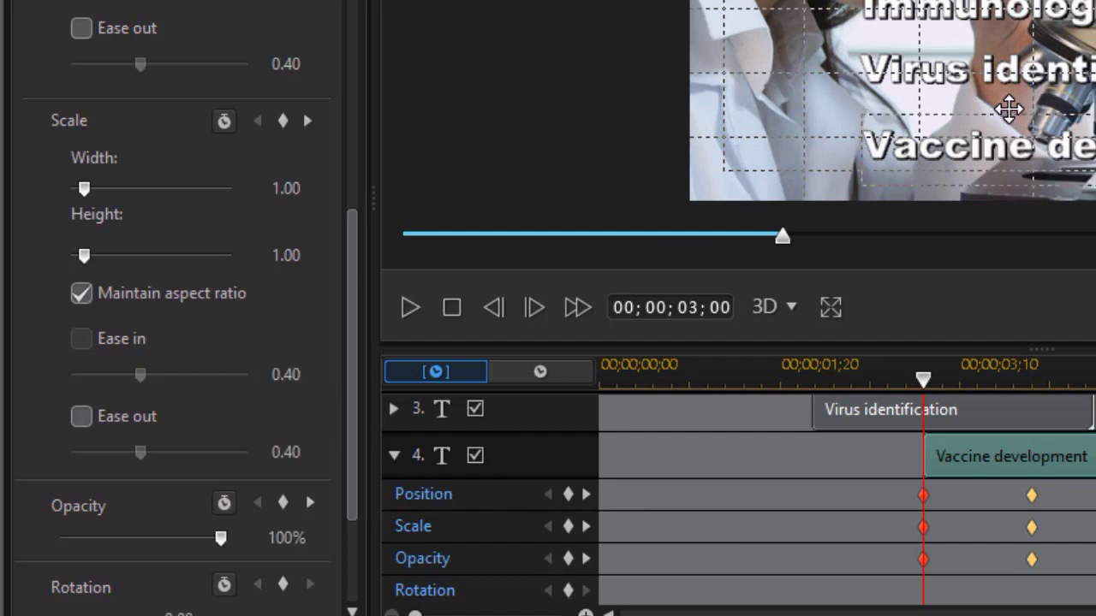
pyautogui.moveTo(1009, 108); pyautogui.dragTo(1007, 163)
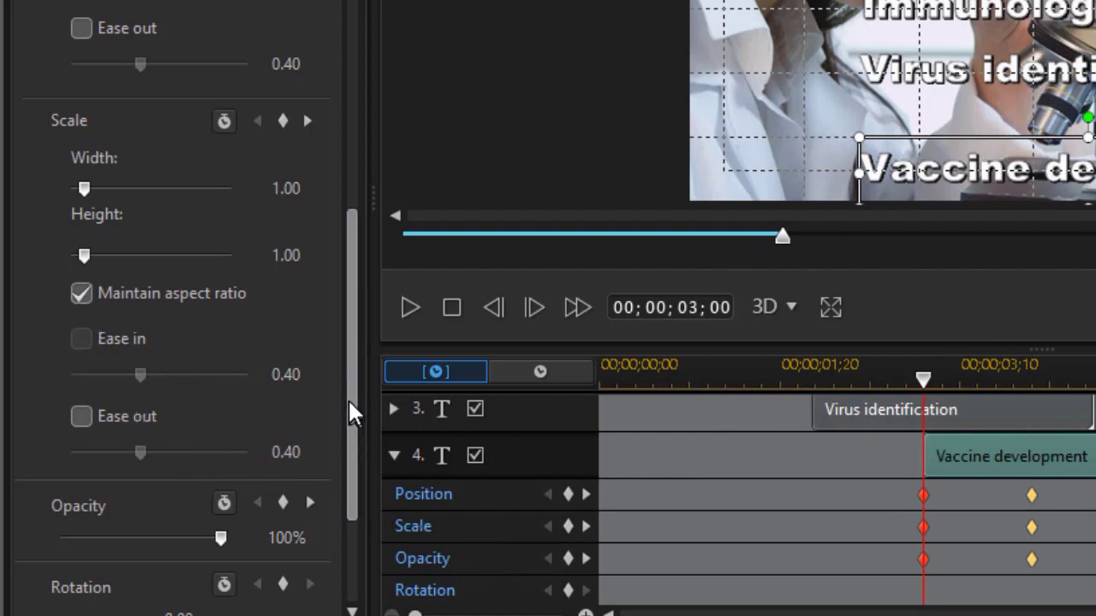
pyautogui.moveTo(347, 398); pyautogui.dragTo(352, 514)
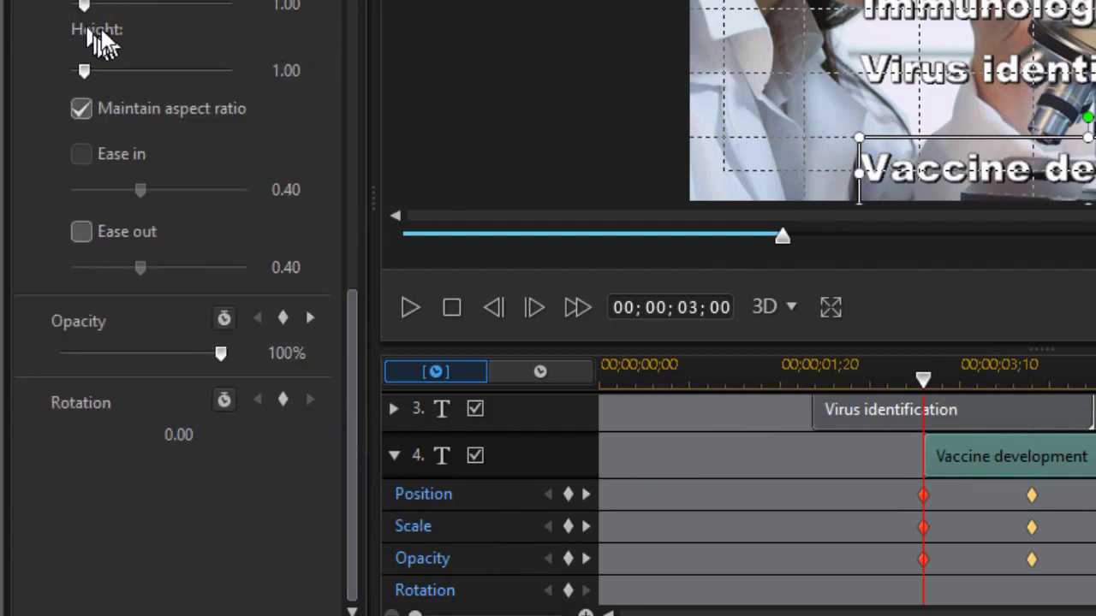
pyautogui.moveTo(84, 4); pyautogui.dragTo(79, 4)
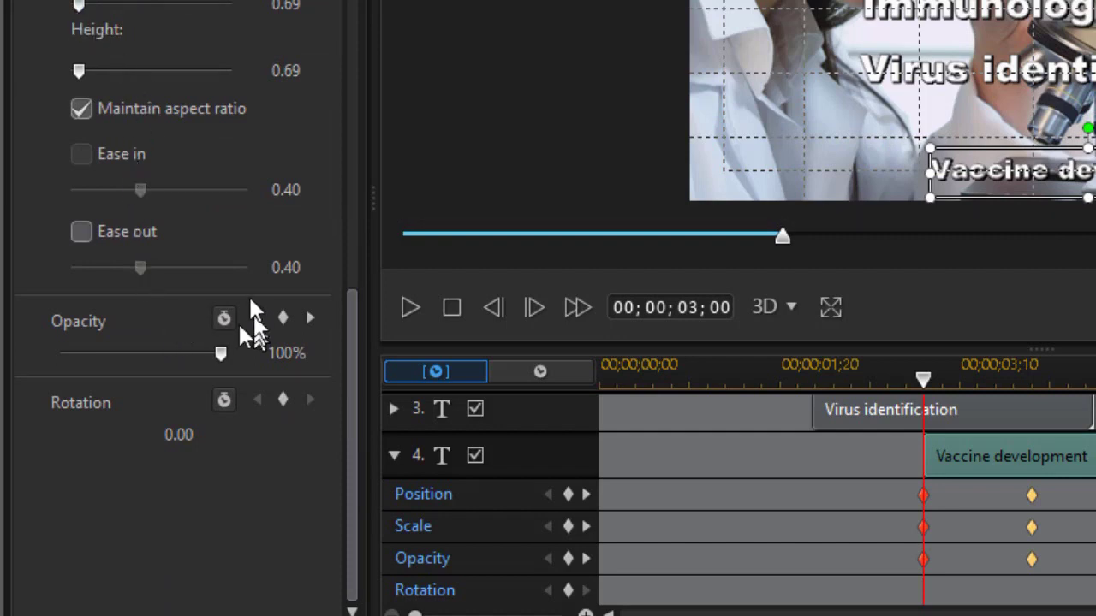
pyautogui.moveTo(220, 354); pyautogui.dragTo(60, 354)
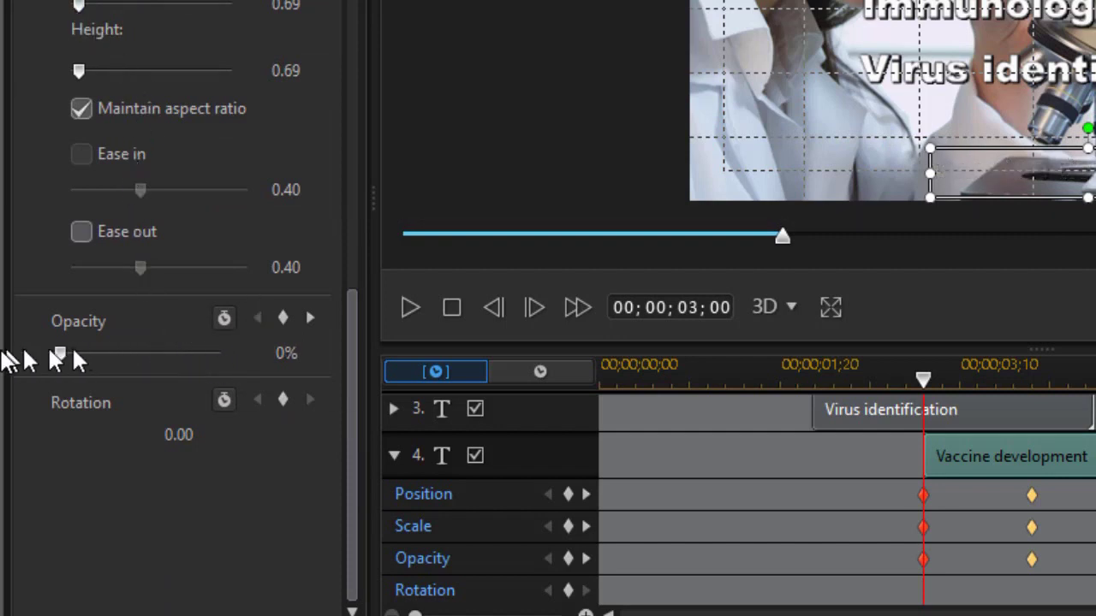